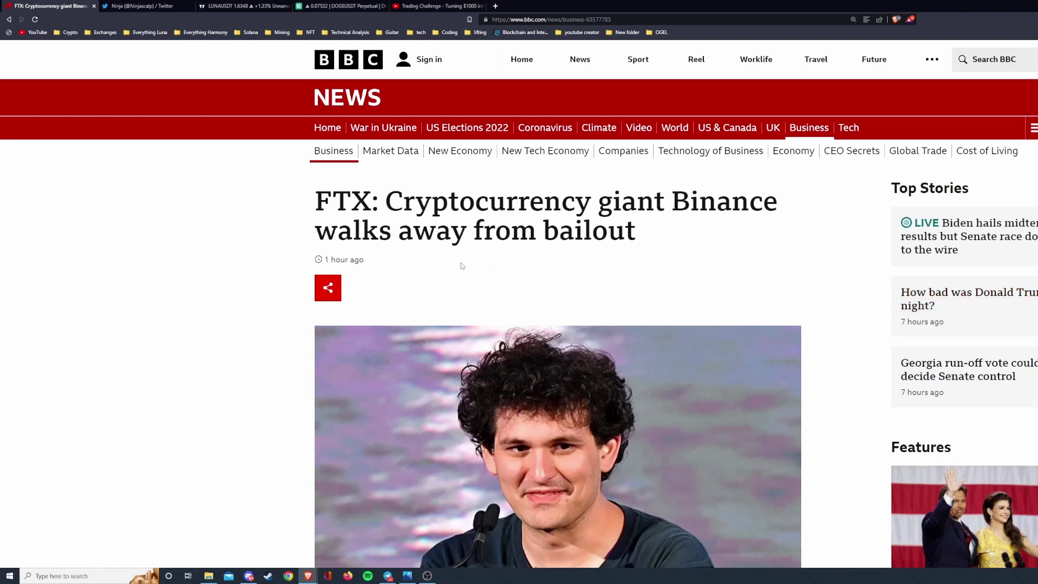
# - Highlight and deselect parts of the bailout headline and quoted passage while scrolling the article
pyautogui.moveTo(368, 260); pyautogui.dragTo(329, 260)
pyautogui.moveTo(659, 234); pyautogui.dragTo(484, 231)
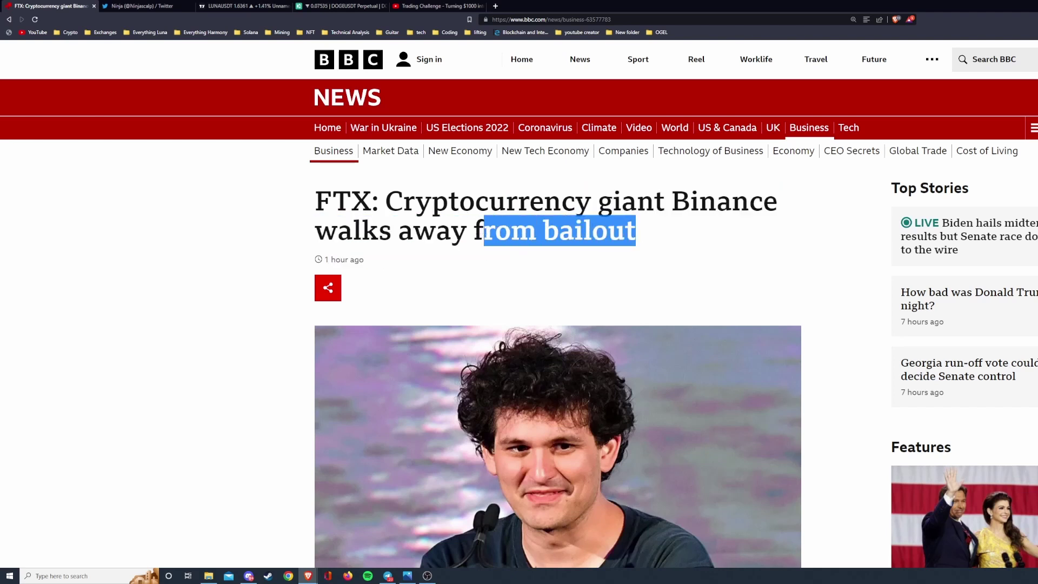
pyautogui.click(636, 233)
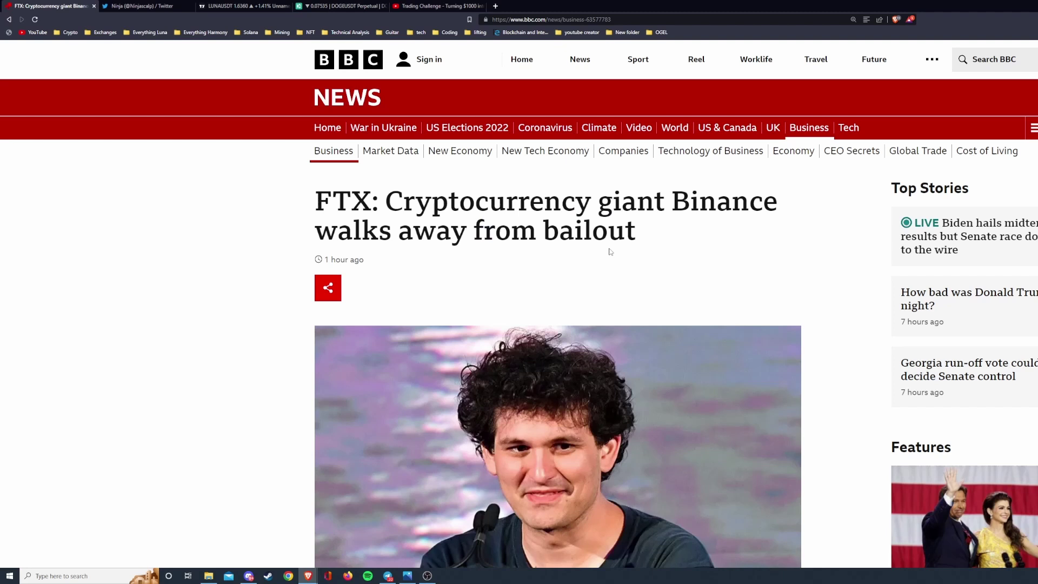
pyautogui.scroll(-5, 611, 252)
pyautogui.scroll(5, 595, 309)
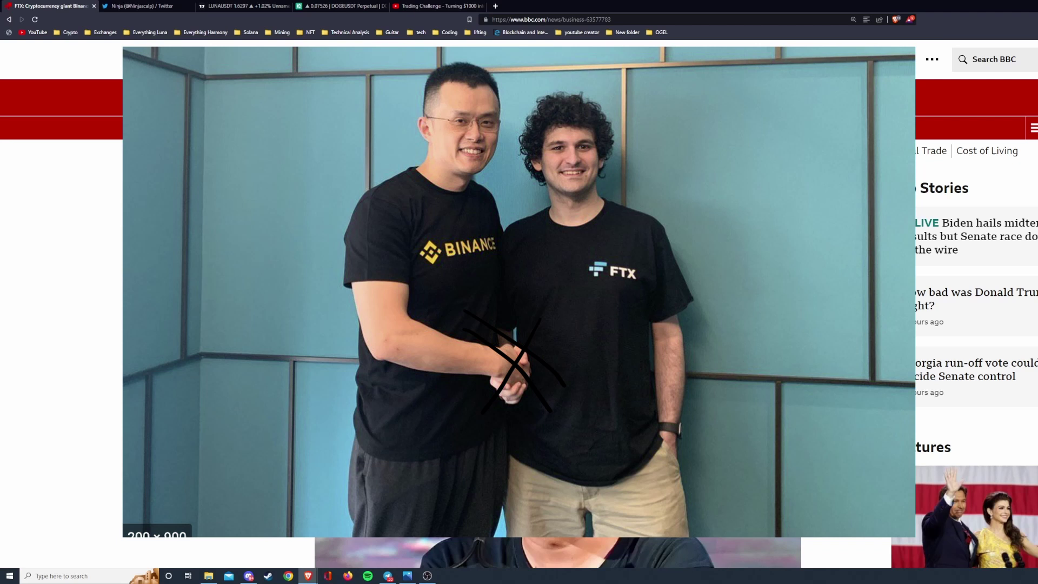
pyautogui.scroll(-4, 519, 303)
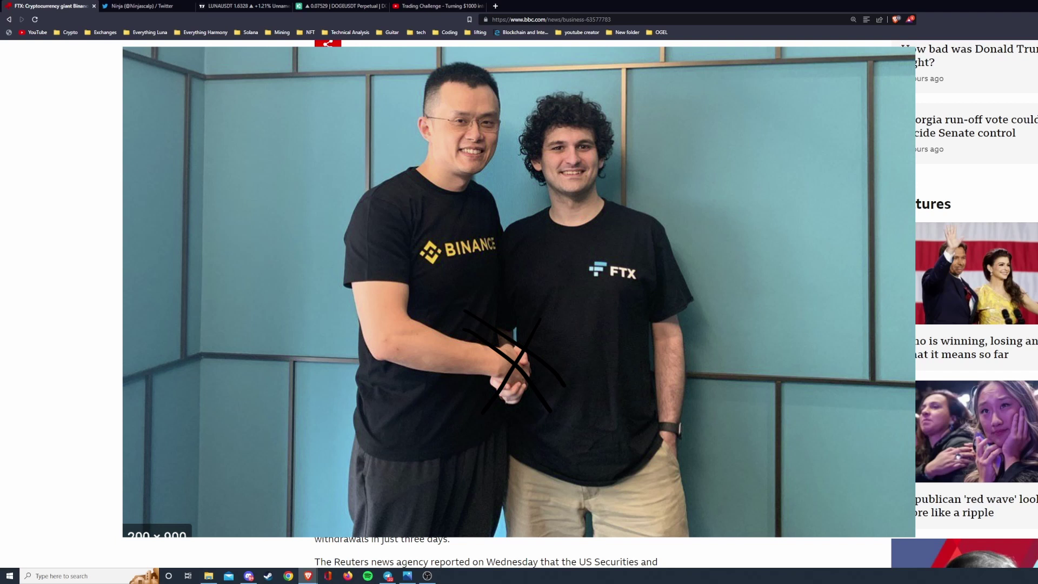
pyautogui.scroll(4, 611, 254)
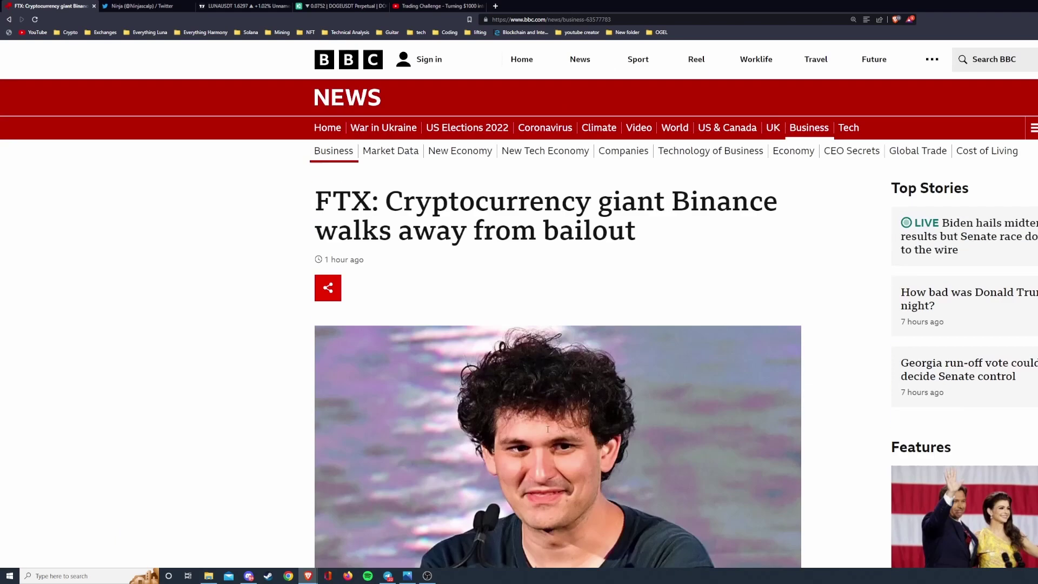
pyautogui.moveTo(612, 254); pyautogui.dragTo(489, 204)
pyautogui.click(488, 204)
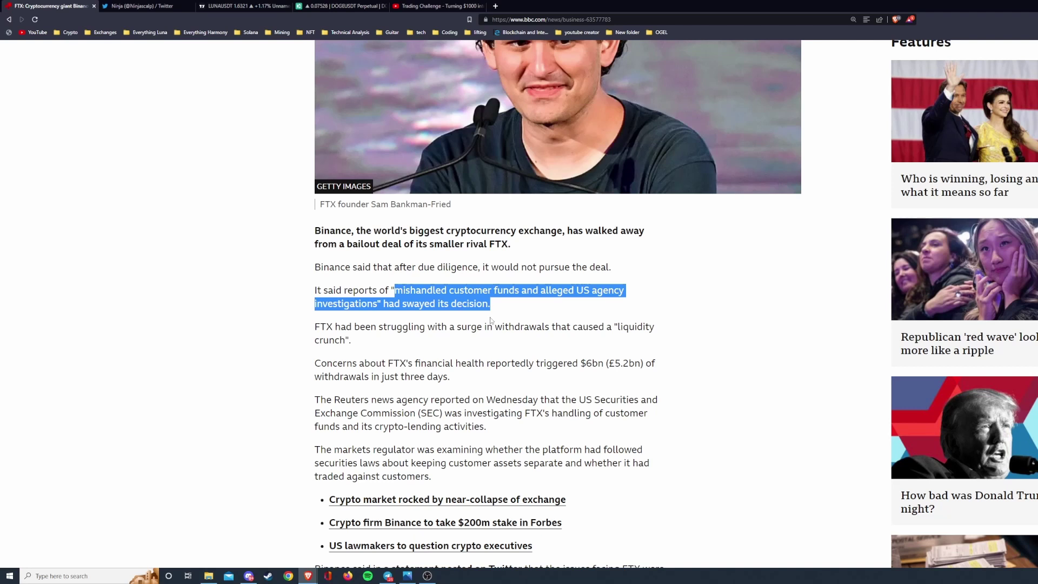
pyautogui.click(491, 320)
pyautogui.scroll(3, 695, 440)
pyautogui.scroll(-3, 654, 408)
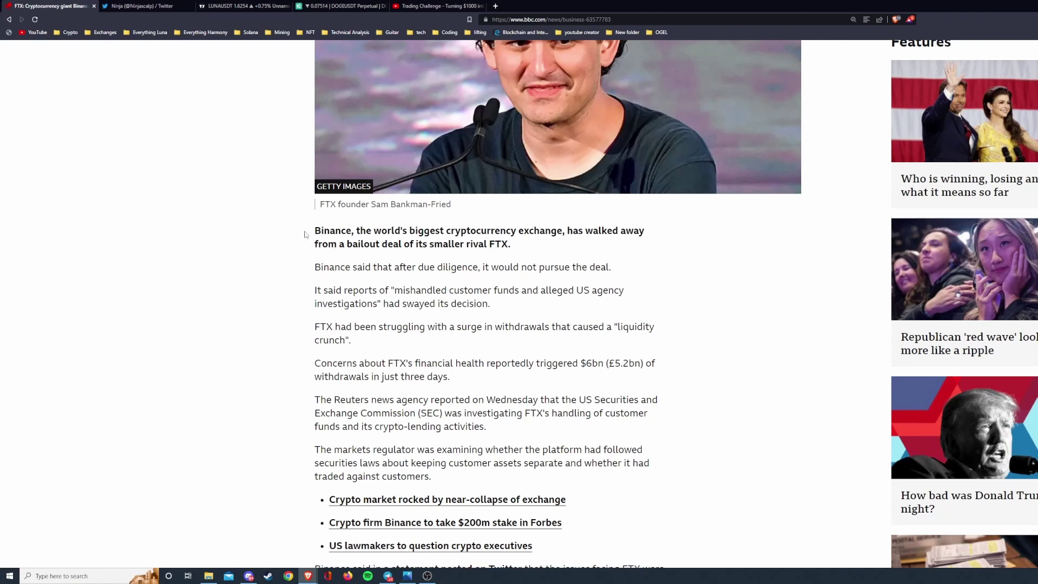
# - Switch to the KuCoin DOGE futures page and pan its chart to the latest candles
pyautogui.hotkey('ctrl', '4')
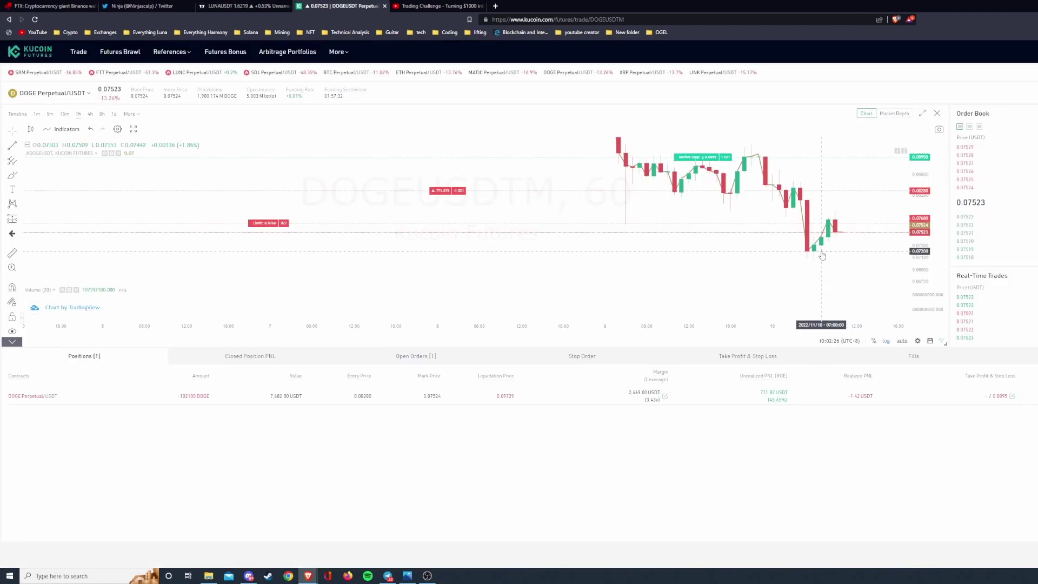
pyautogui.scroll(2, 834, 250)
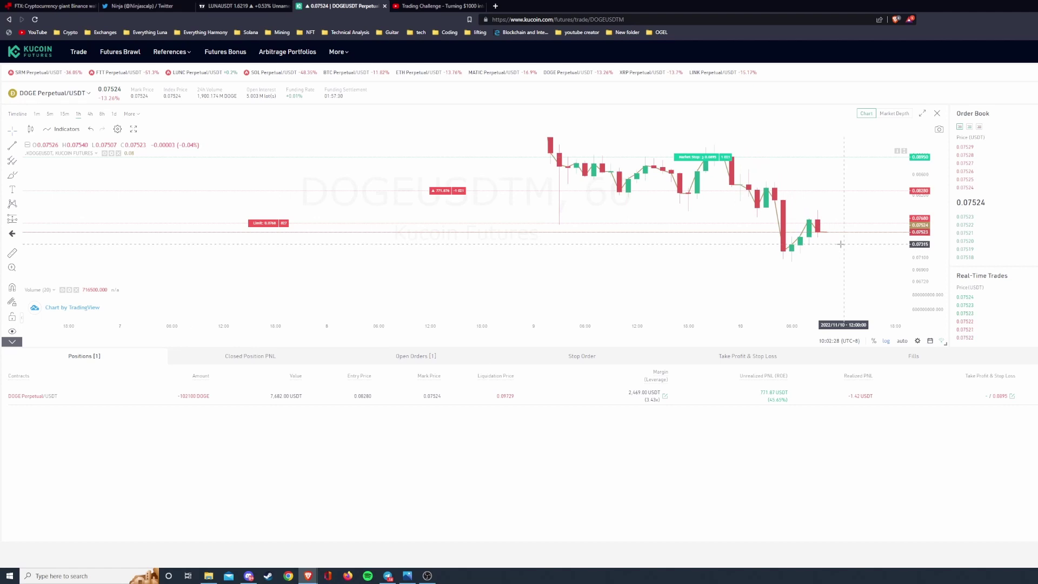
pyautogui.moveTo(835, 249); pyautogui.dragTo(828, 260)
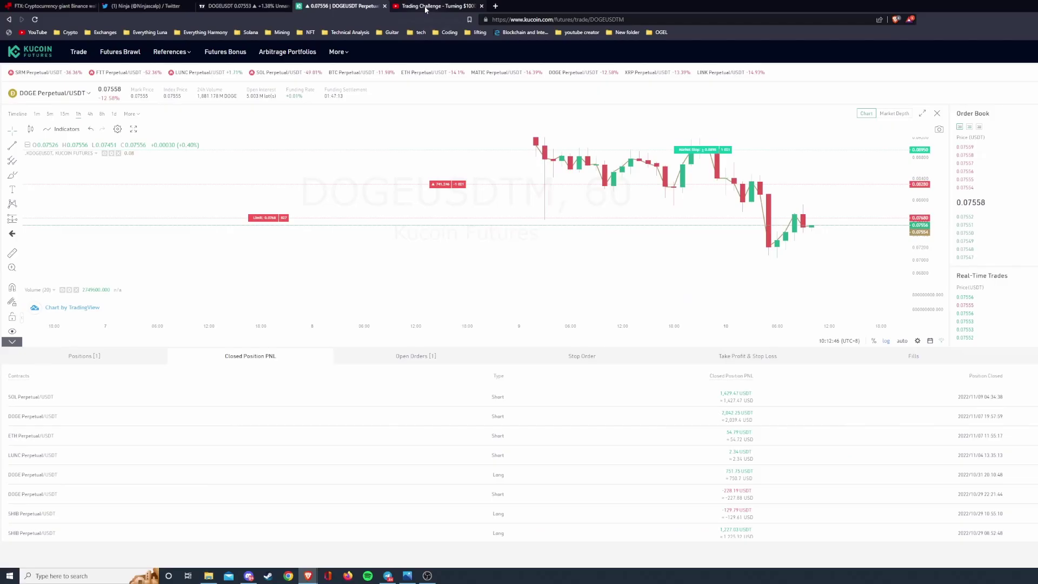
# - Bring up the Trading Challenge Part 1 video and scroll its page down and back
pyautogui.click(436, 6)
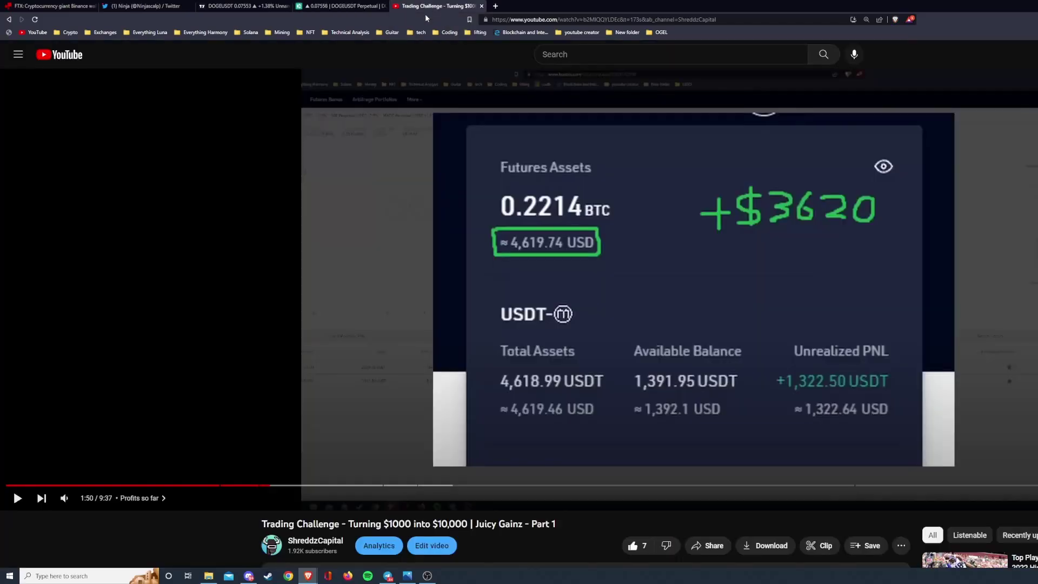
pyautogui.scroll(-2, 561, 483)
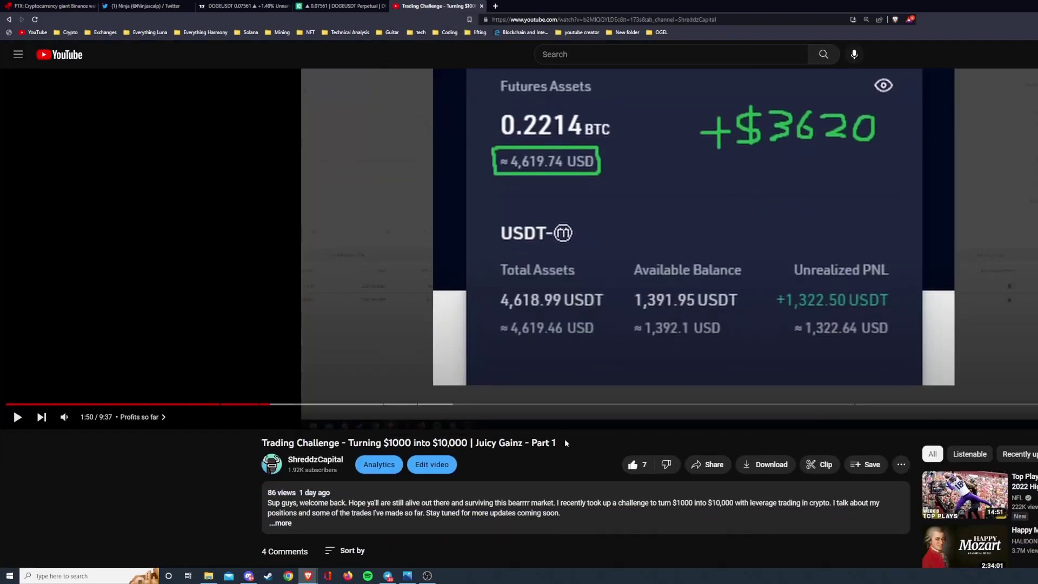
pyautogui.scroll(2, 565, 445)
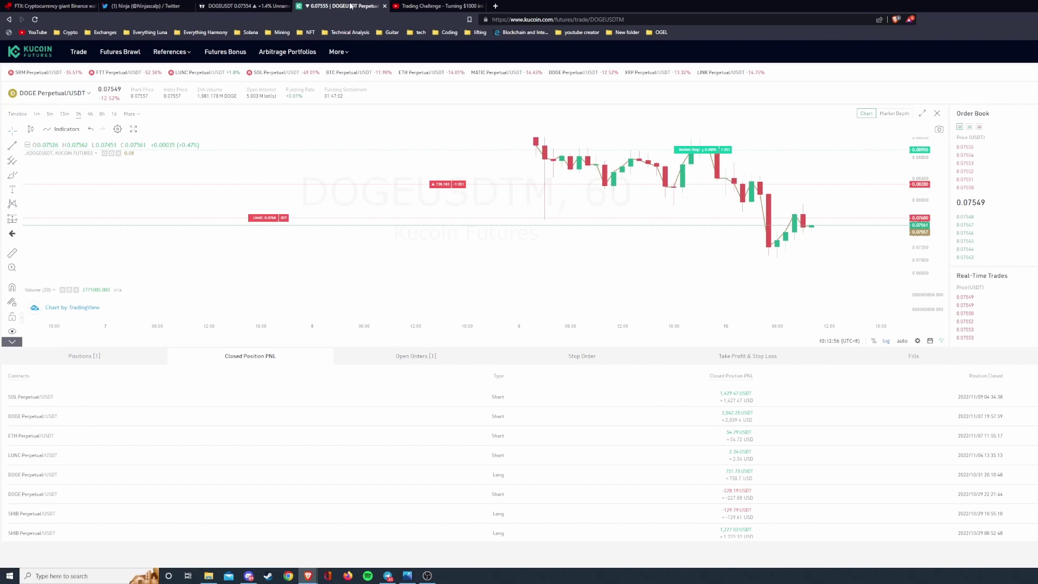
# - Return to KuCoin's closed-position list and highlight the DOGE short's 2,042.25 USDT profit
pyautogui.click(350, 6)
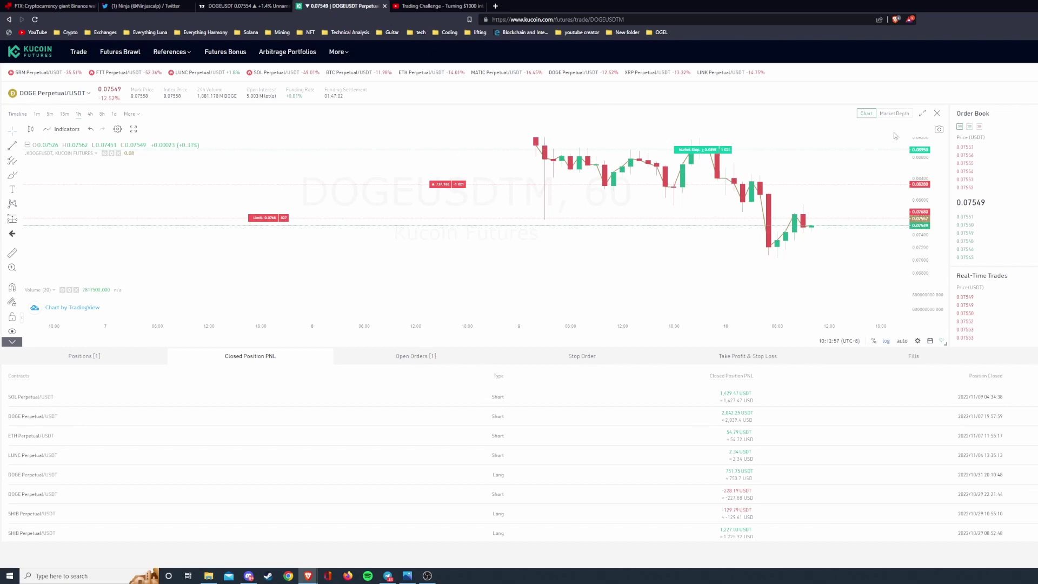
pyautogui.click(432, 7)
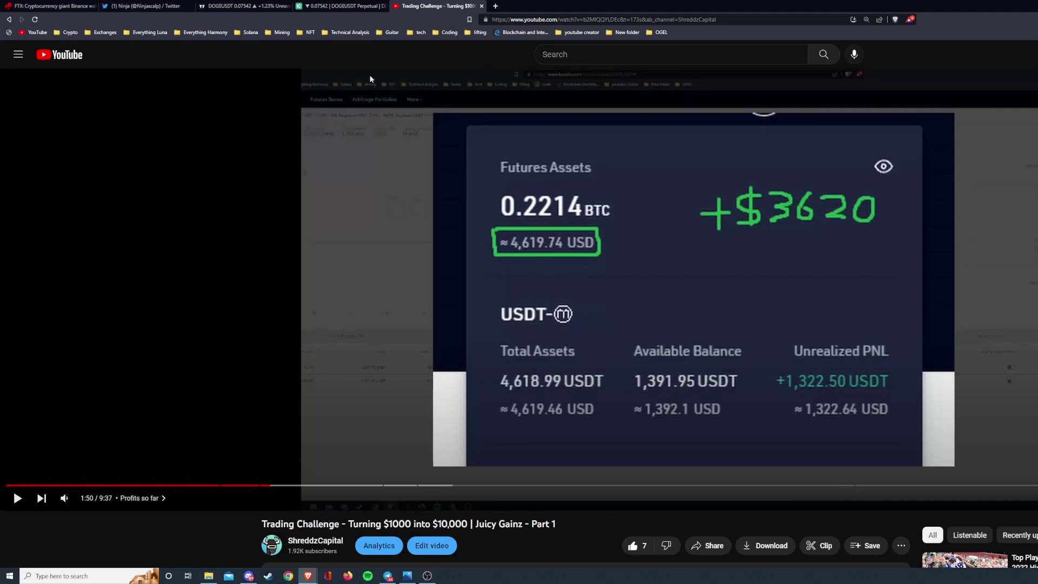
pyautogui.click(348, 9)
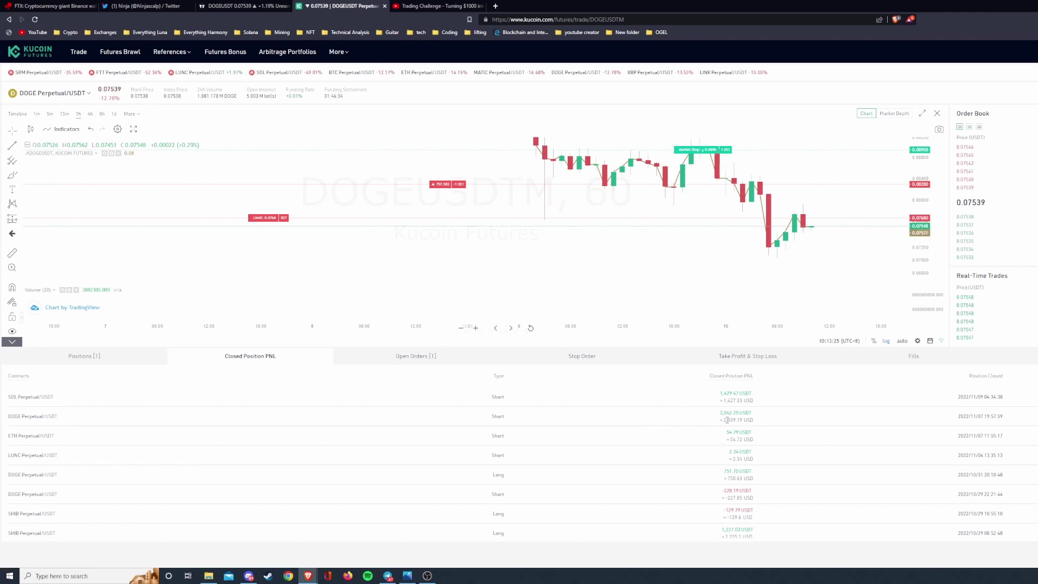
pyautogui.moveTo(718, 413); pyautogui.dragTo(756, 414)
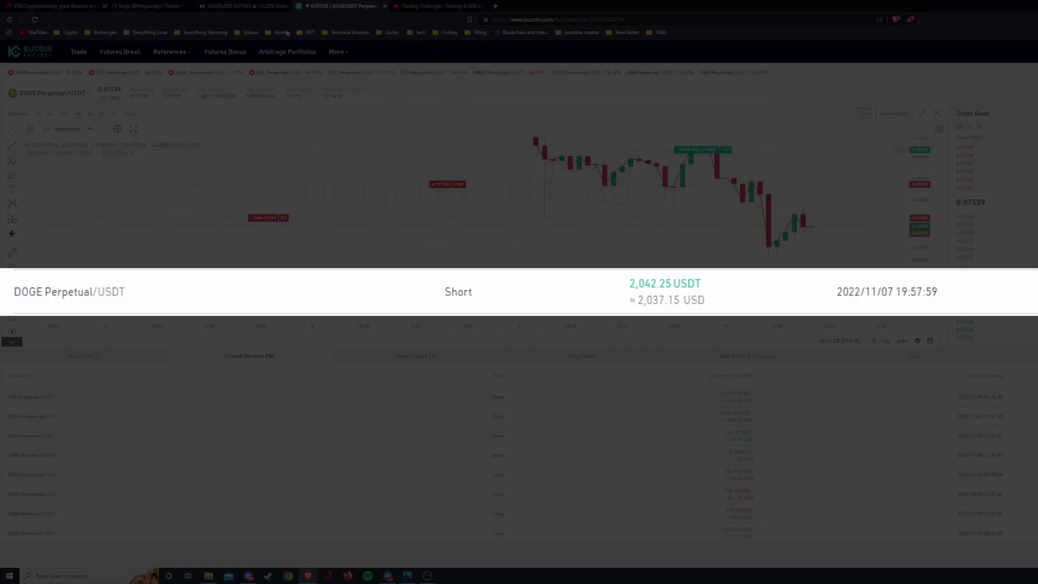
# - Open the Dogecoin/TetherUS chart, pan to recent prices and select the lower green level line
pyautogui.click(254, 7)
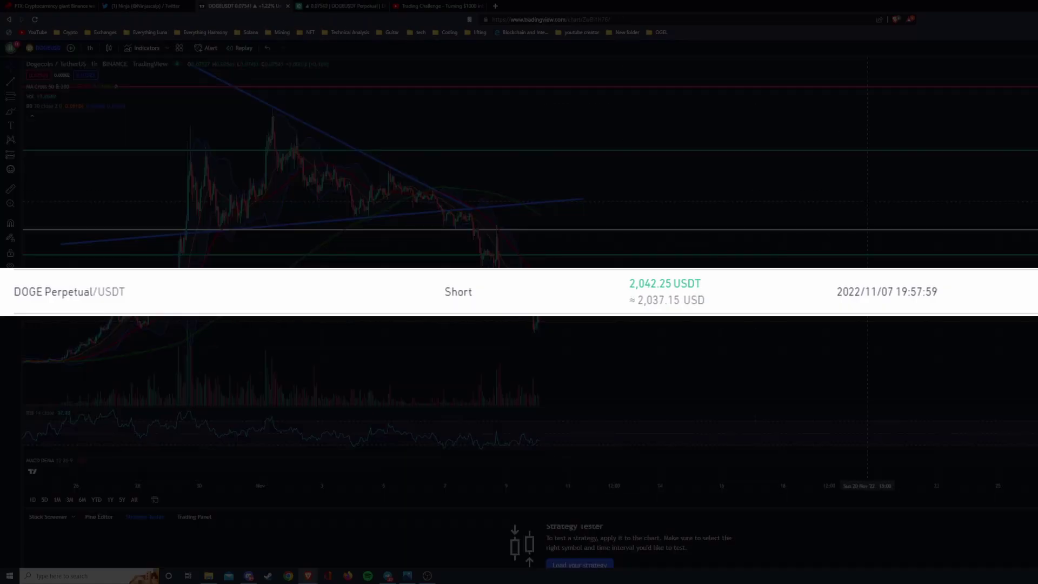
pyautogui.scroll(-3, 801, 251)
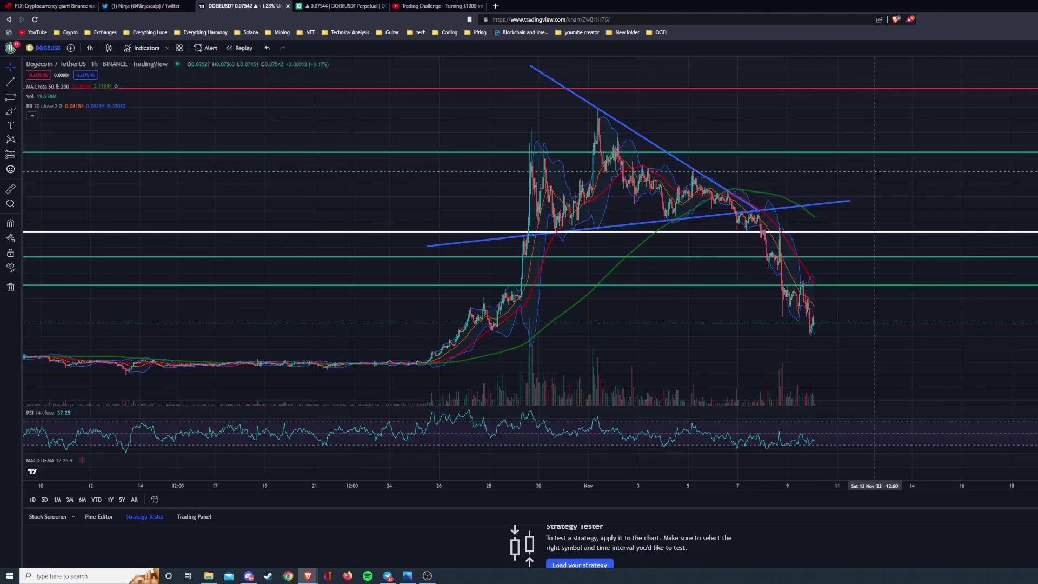
pyautogui.moveTo(875, 172); pyautogui.dragTo(616, 183)
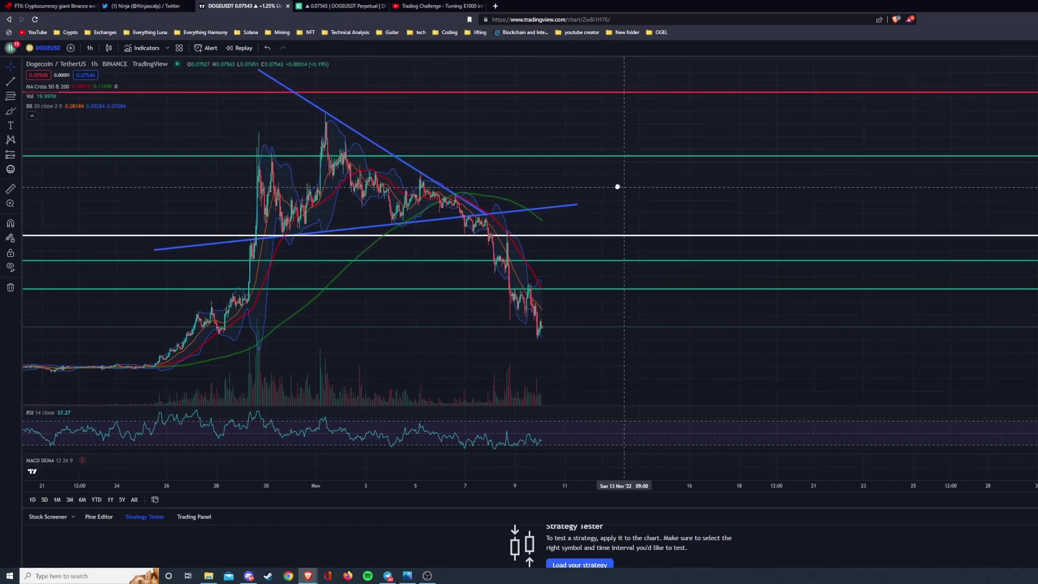
pyautogui.click(462, 156)
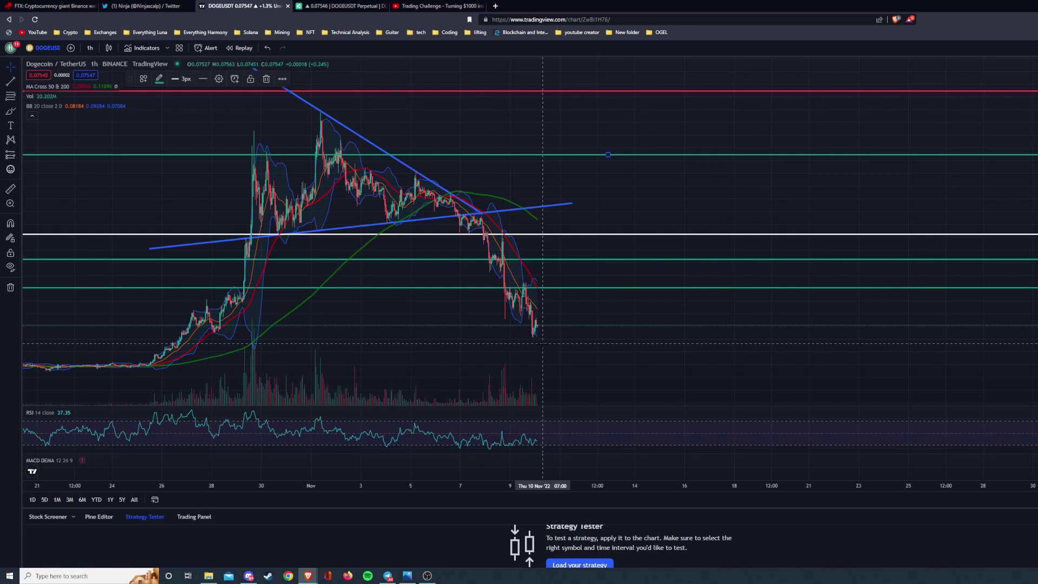
# - Bring the Dogecoin selloff below the triangle trendlines into view, then return to KuCoin
pyautogui.scroll(2, 542, 342)
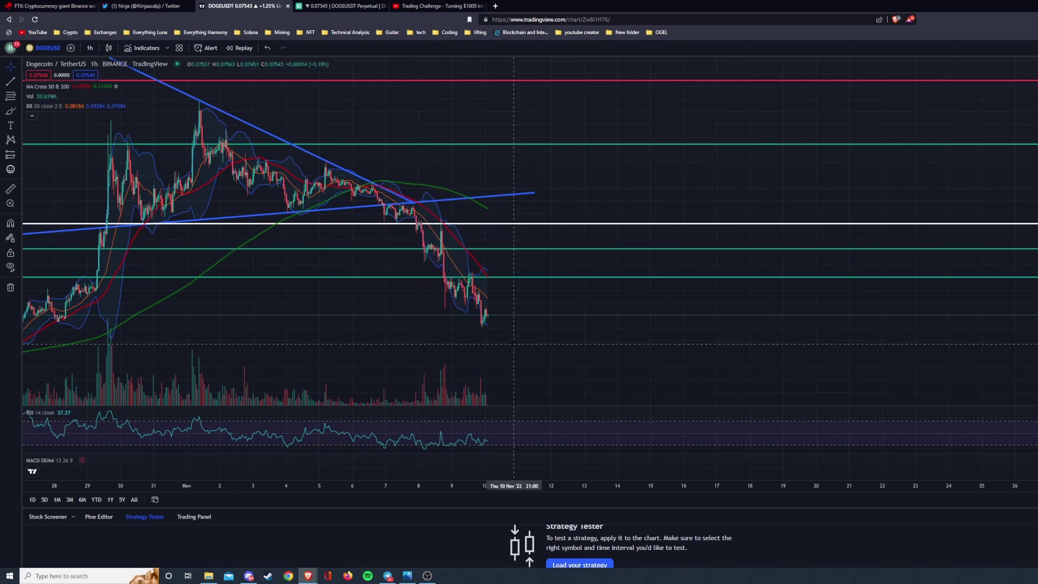
pyautogui.scroll(-1, 521, 330)
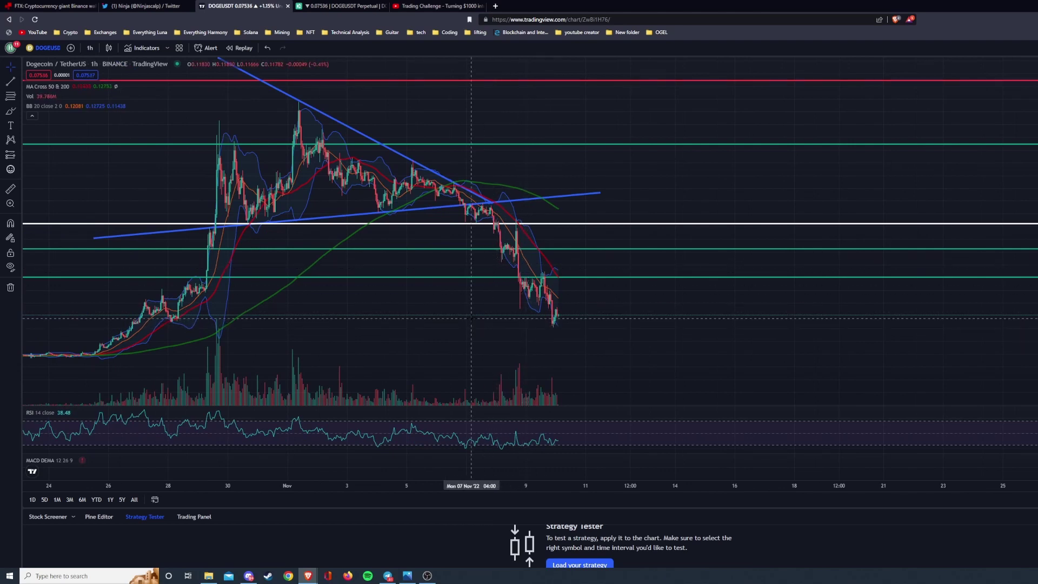
pyautogui.moveTo(471, 319); pyautogui.dragTo(481, 297)
pyautogui.scroll(1, 452, 308)
pyautogui.scroll(1, 556, 299)
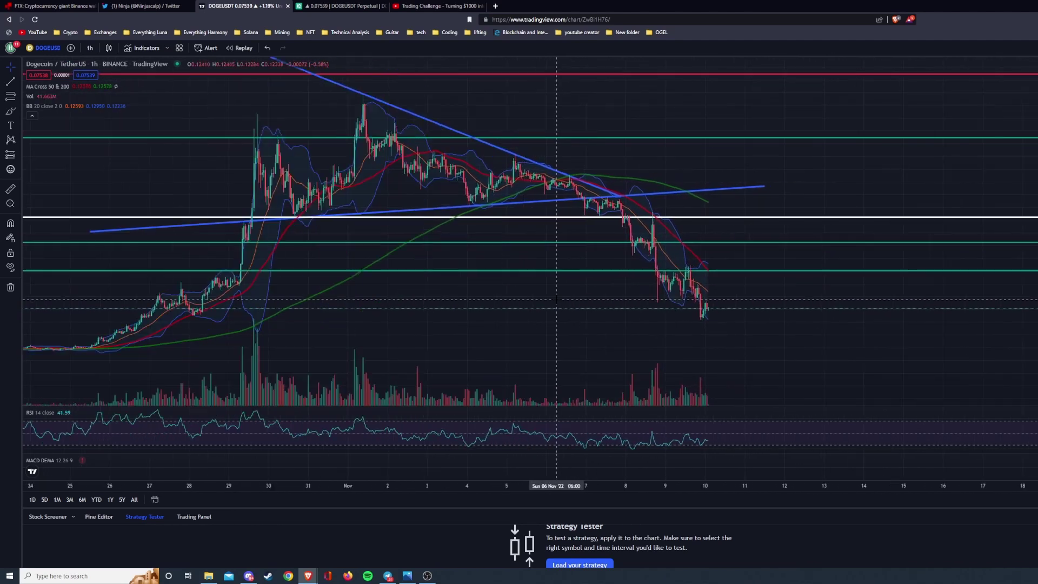
pyautogui.hotkey('ctrl', 'Tab')
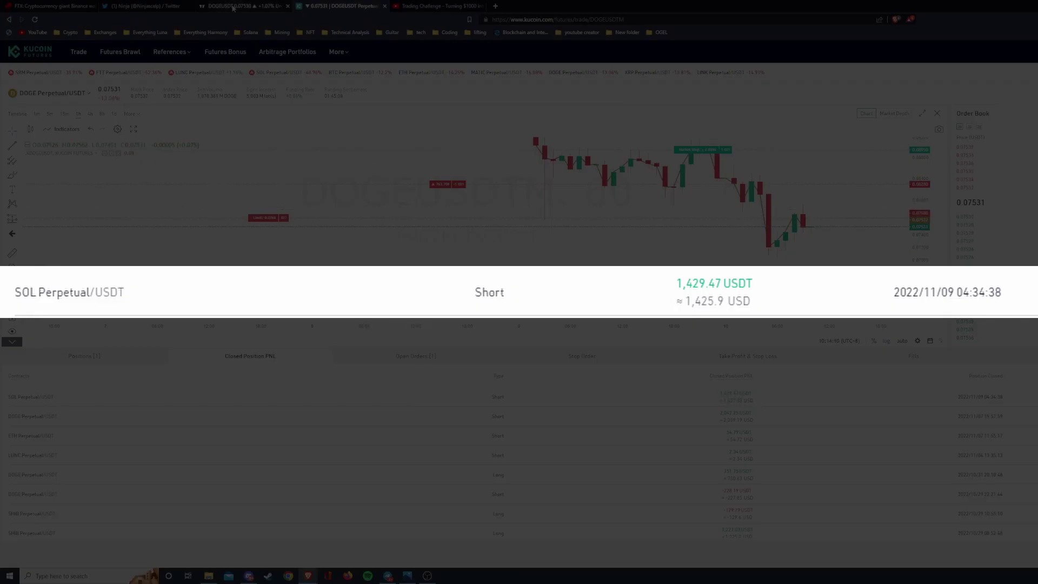
# - Load the SOLUSDT chart, pan it back to late October, then go to the Twitter profile
pyautogui.click(233, 8)
pyautogui.write('solusdt')
pyautogui.press('Return')
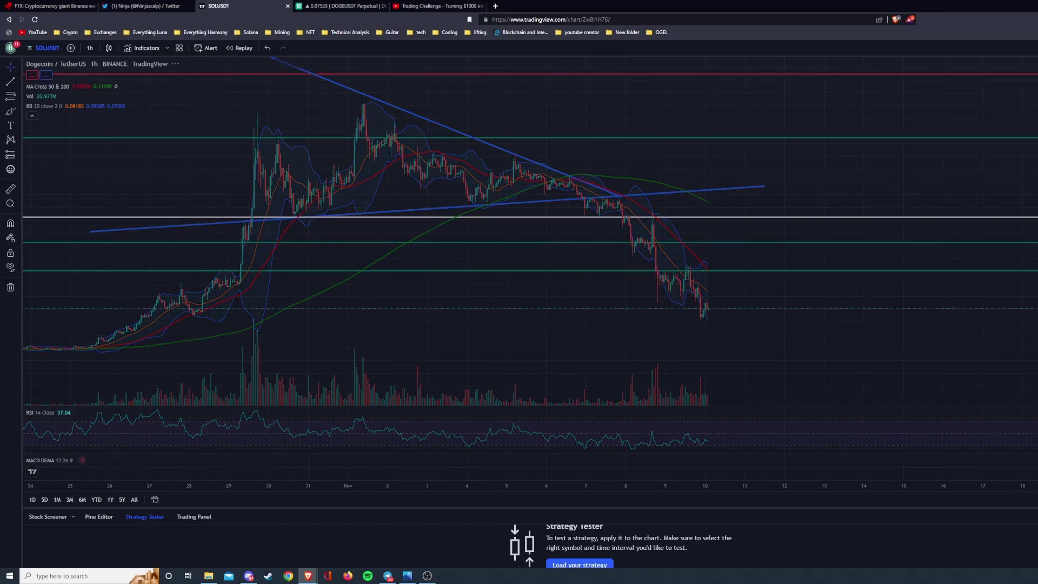
pyautogui.scroll(5, 935, 301)
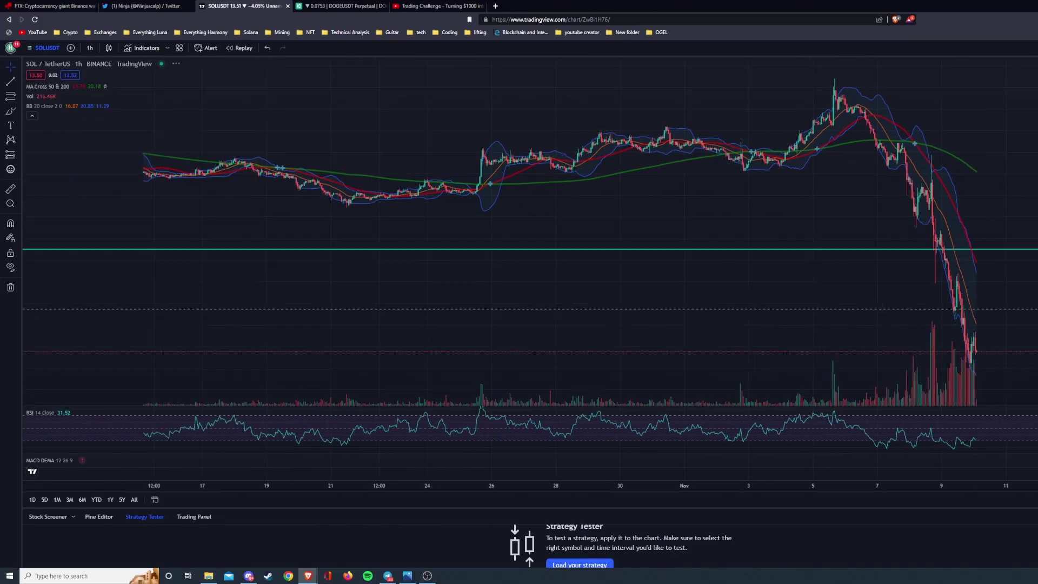
pyautogui.scroll(5, 1000, 309)
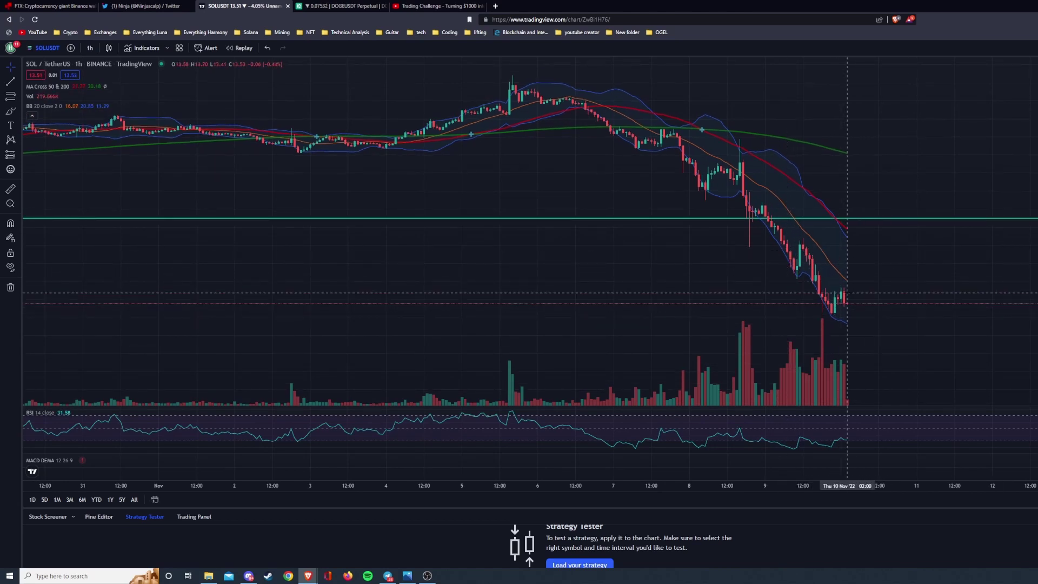
pyautogui.moveTo(876, 275); pyautogui.dragTo(909, 277)
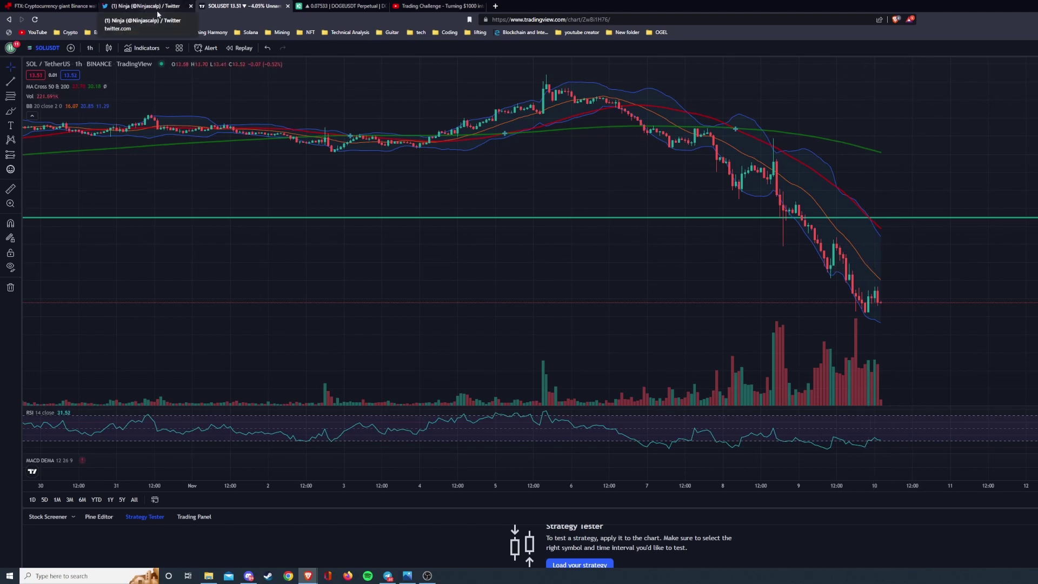
pyautogui.click(156, 8)
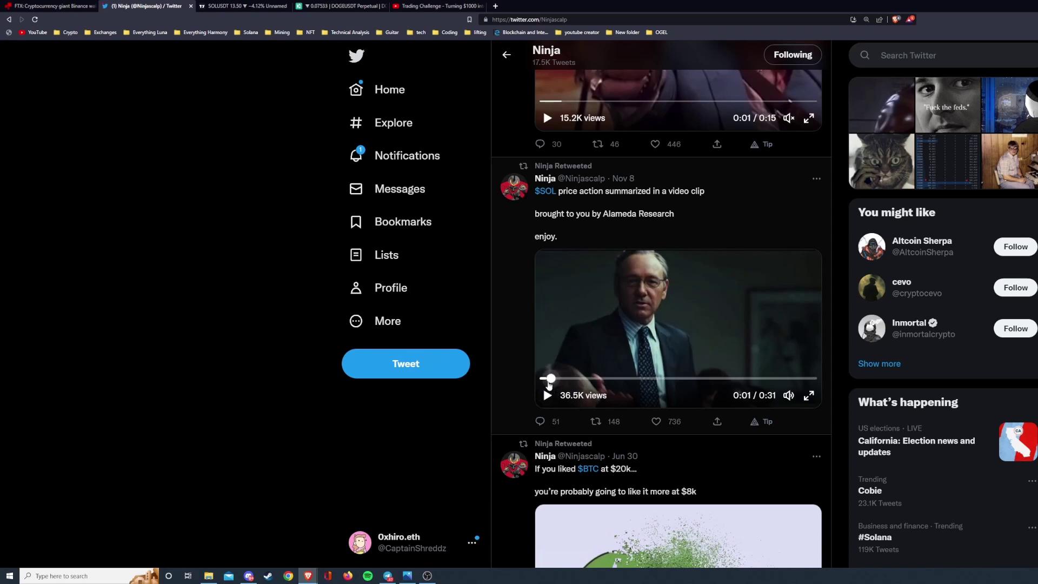
# - Rewind the $SOL tweet's video to 0:00 and clear the 'Alameda Research' text selection
pyautogui.moveTo(550, 381); pyautogui.dragTo(540, 381)
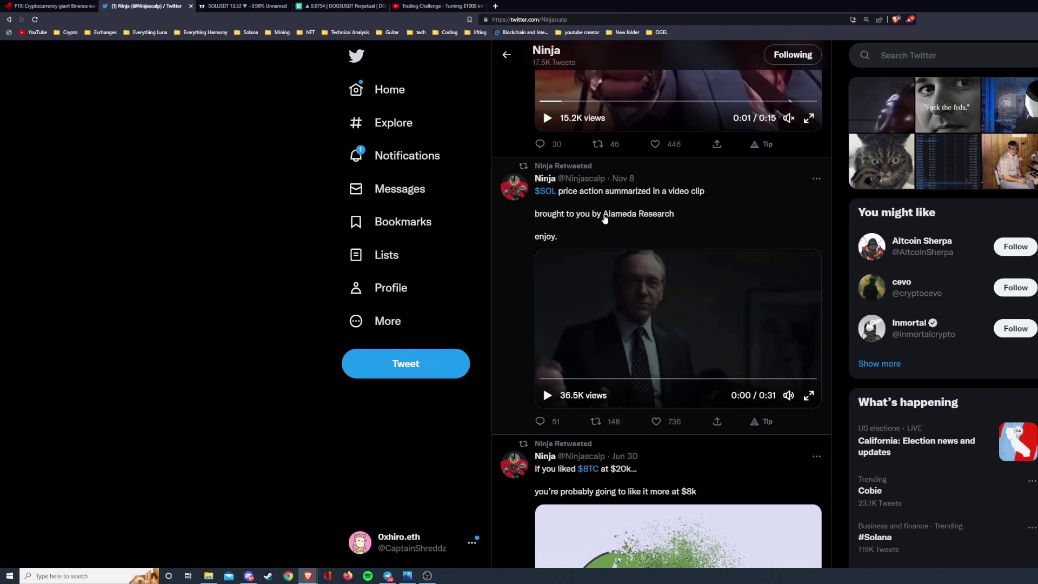
pyautogui.moveTo(603, 215)
pyautogui.mouseDown()
pyautogui.moveTo(674, 215)
pyautogui.moveTo(603, 216)
pyautogui.mouseUp()
pyautogui.click(624, 216)
pyautogui.click(246, 6)
pyautogui.click(146, 7)
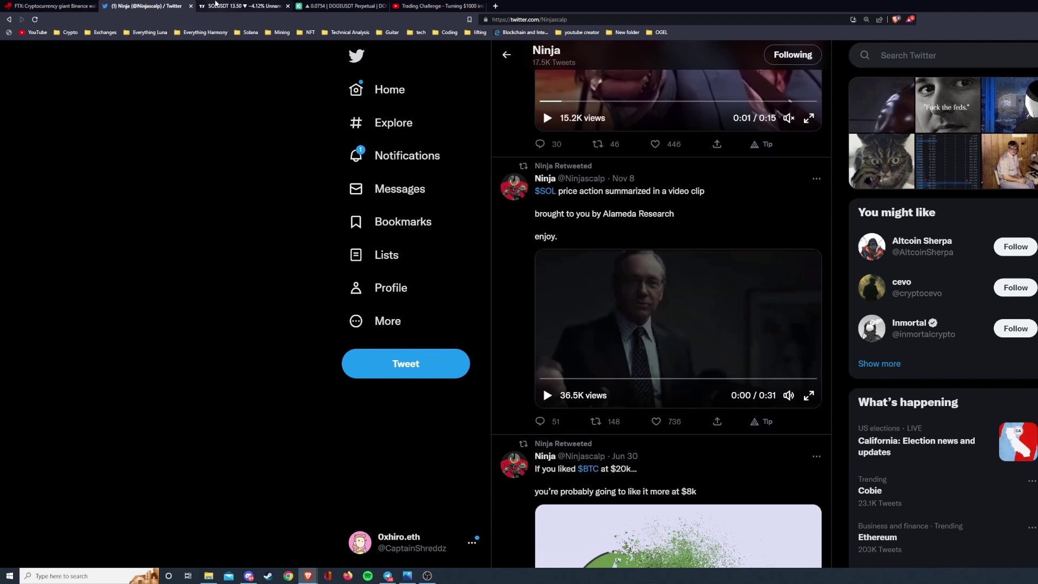
# - Zoom the SOLUSDT chart to span late October to Nov 11, then play the $SOL clip
pyautogui.click(240, 8)
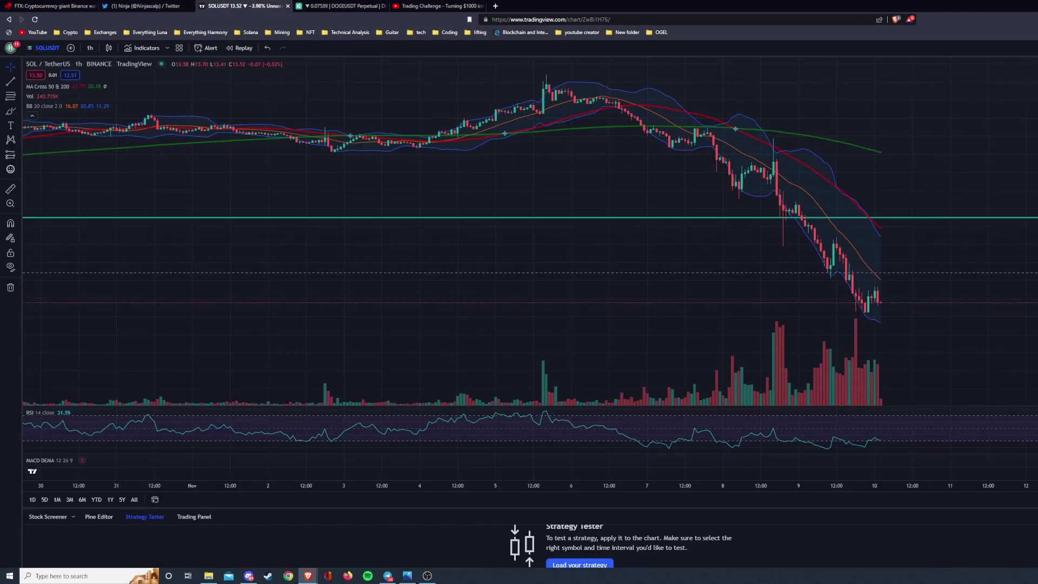
pyautogui.scroll(2, 960, 289)
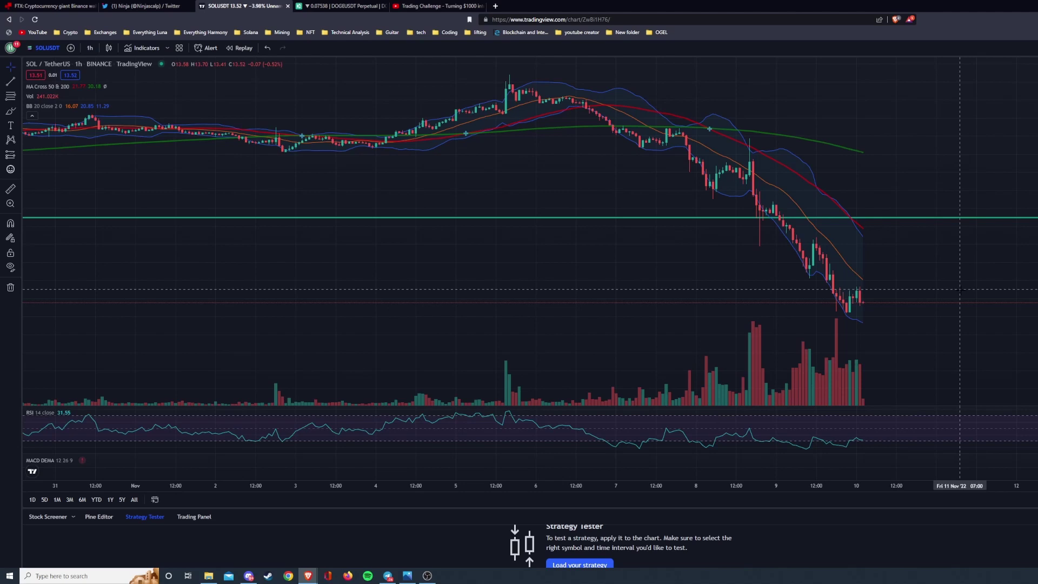
pyautogui.scroll(-4, 960, 289)
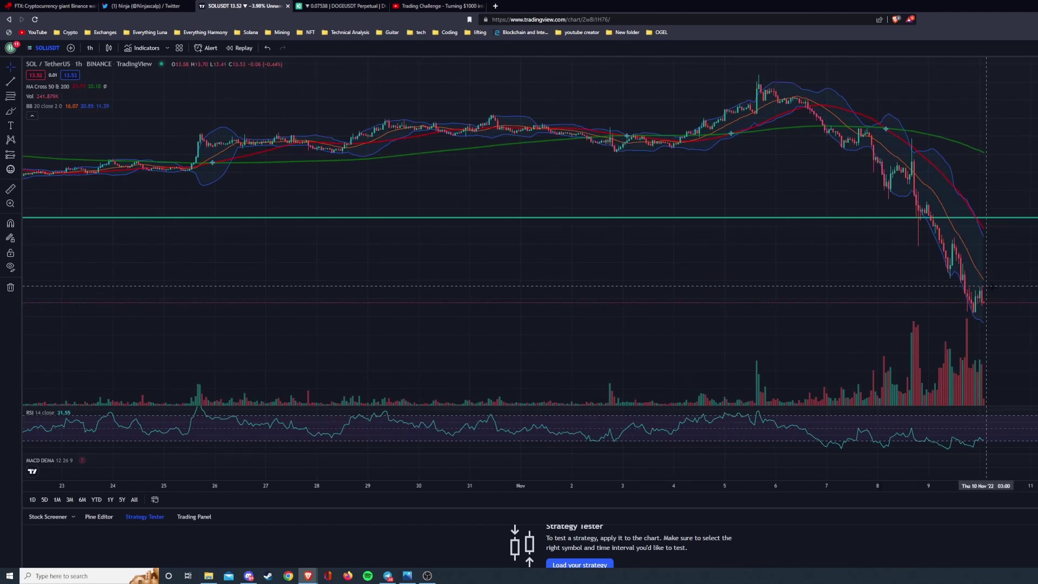
pyautogui.scroll(2, 987, 286)
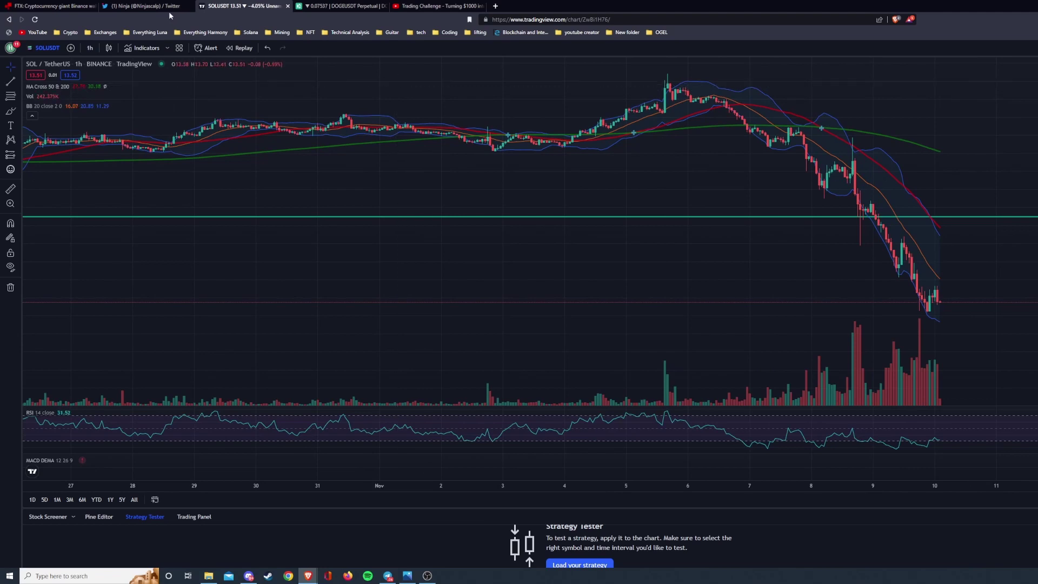
pyautogui.click(169, 7)
pyautogui.click(547, 395)
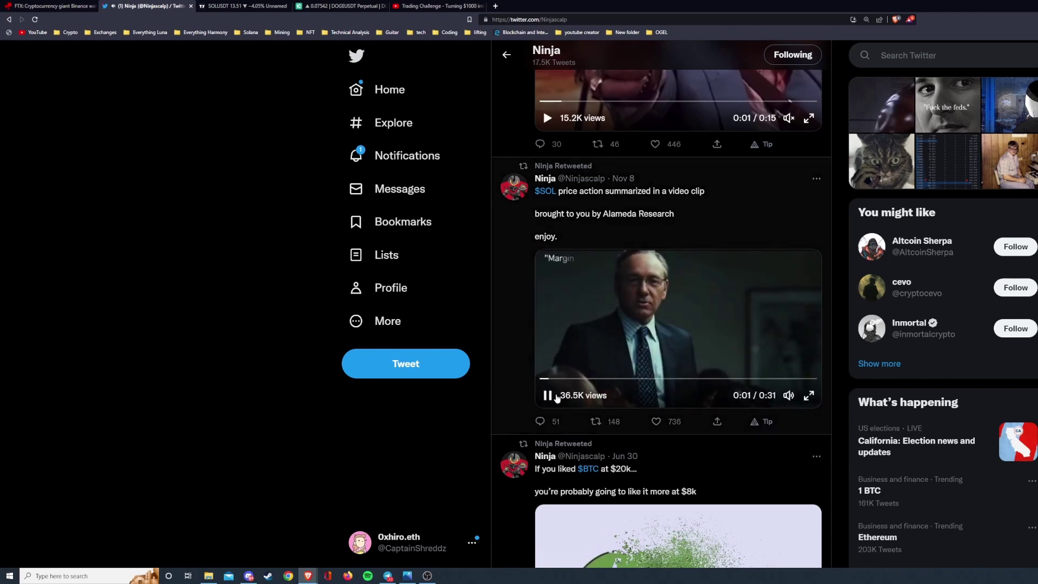
# - Pause the $SOL clip at 0:01 and bring up the Telegram window
pyautogui.click(547, 395)
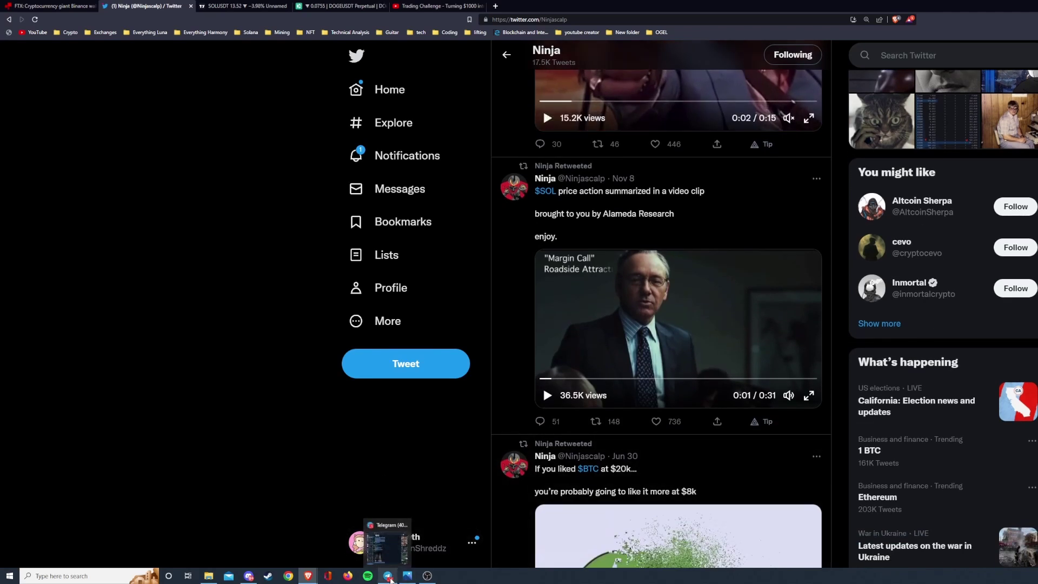
pyautogui.click(391, 580)
# - View the KuCoin SOL PERP/USDT short card (+7.26%) full size, then close it
pyautogui.click(200, 427)
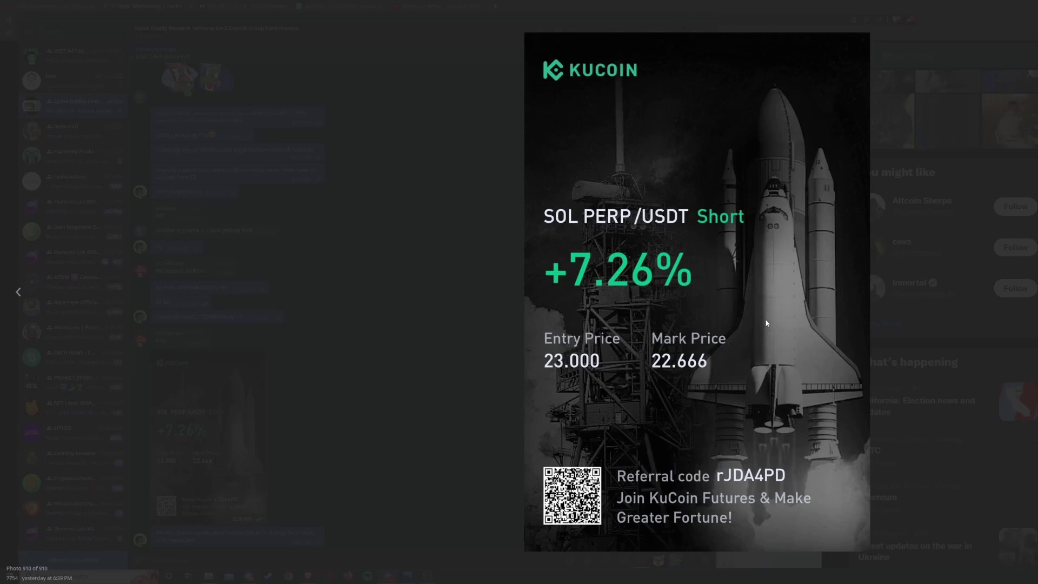
pyautogui.press('Escape')
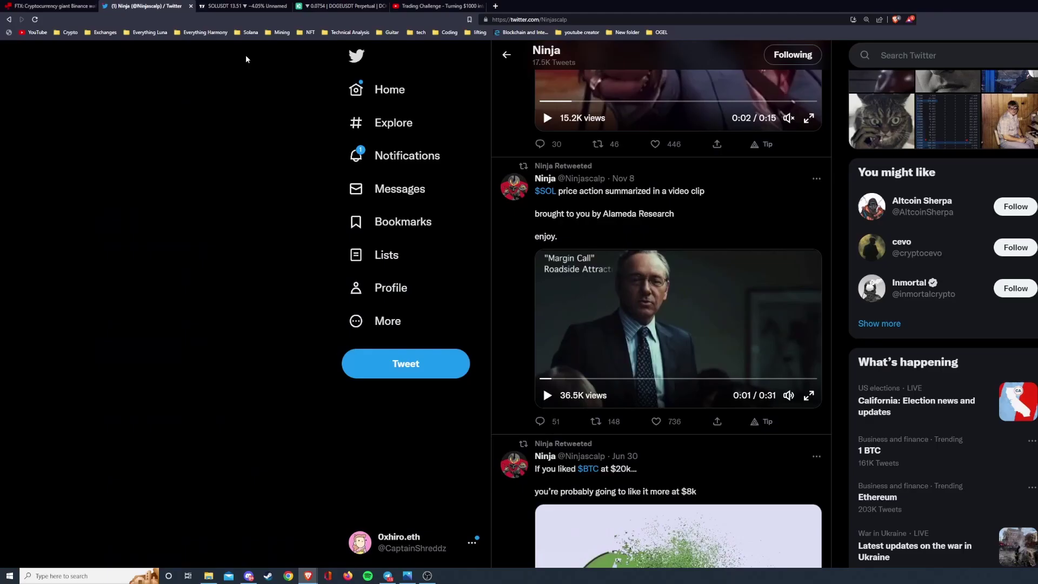
# - Zoom the SOLUSDT chart to roughly Oct 30–Nov 12 and stretch its price axis taller
pyautogui.click(241, 6)
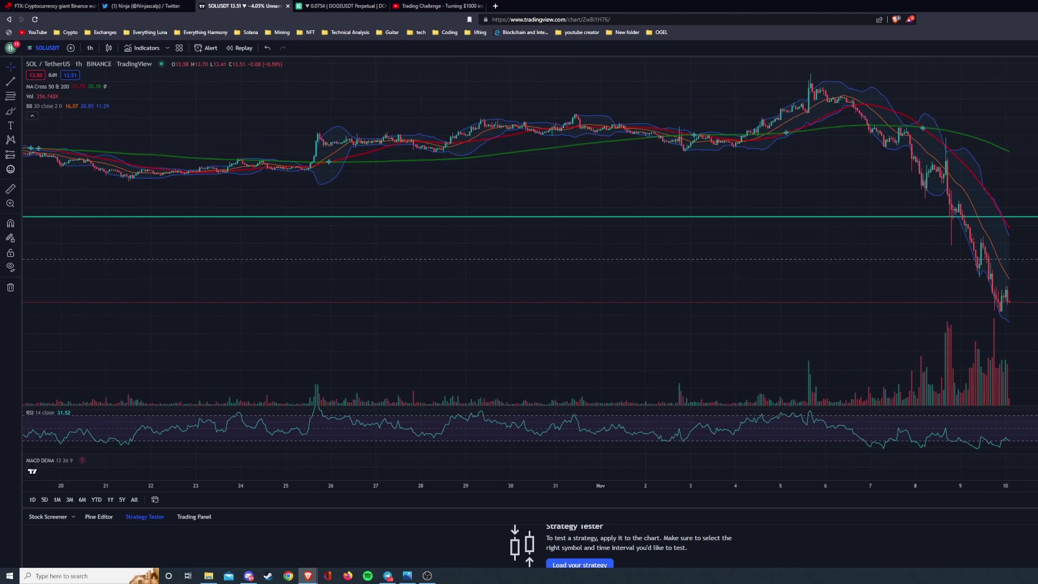
pyautogui.scroll(2, 1020, 252)
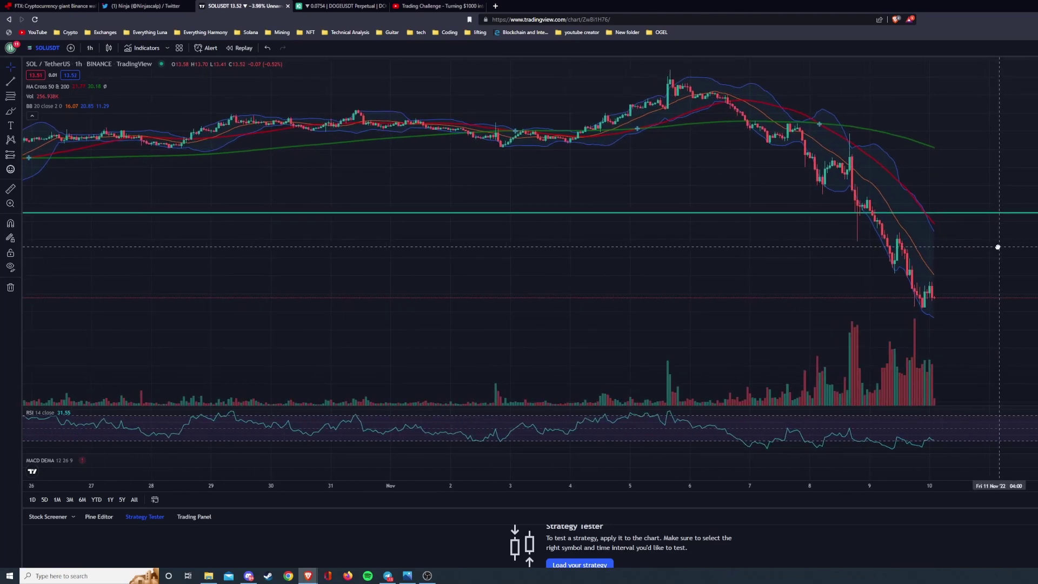
pyautogui.click(952, 216)
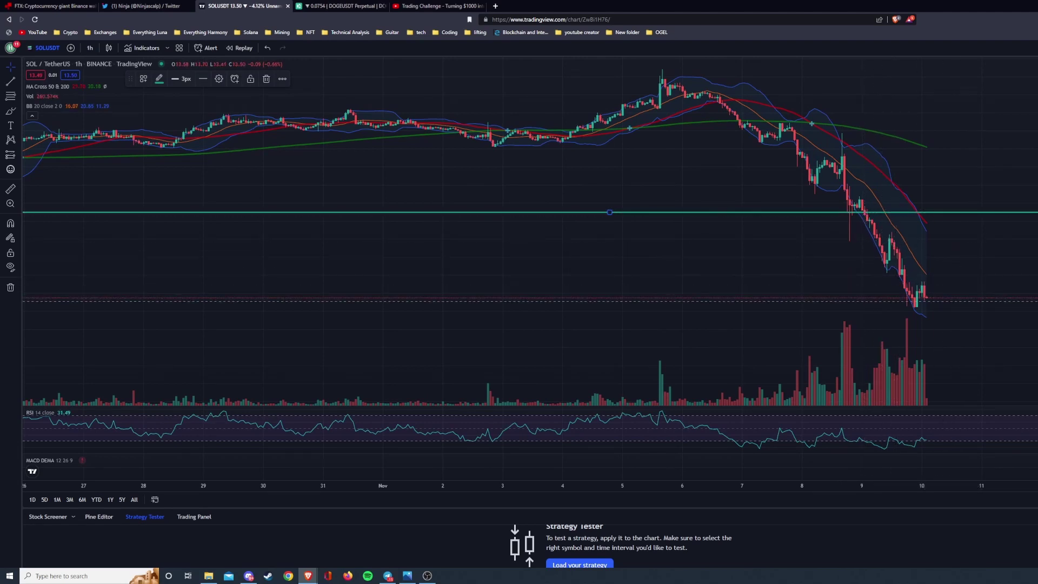
pyautogui.moveTo(1032, 281); pyautogui.dragTo(1014, 245)
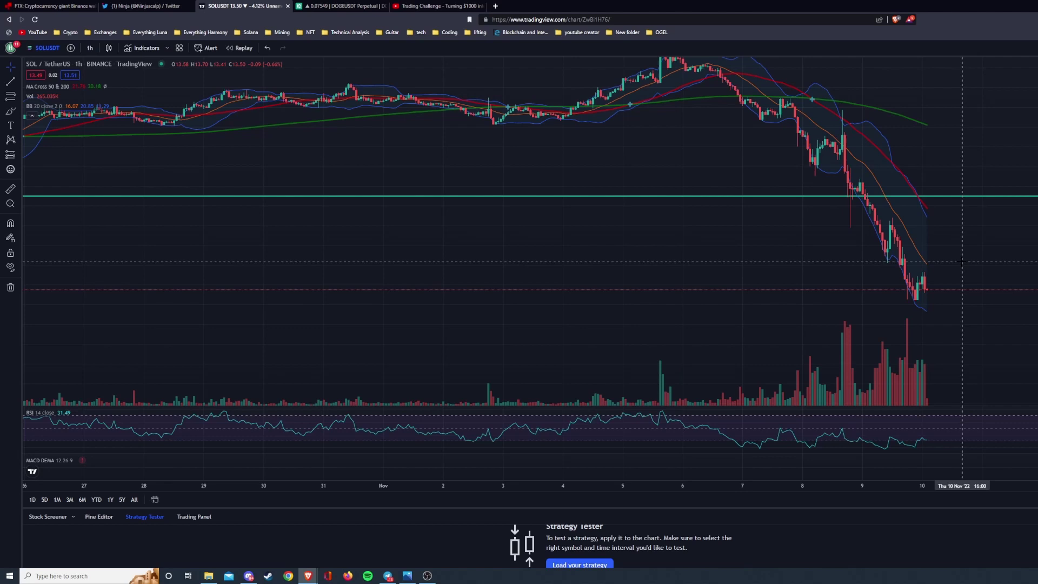
pyautogui.scroll(3, 967, 268)
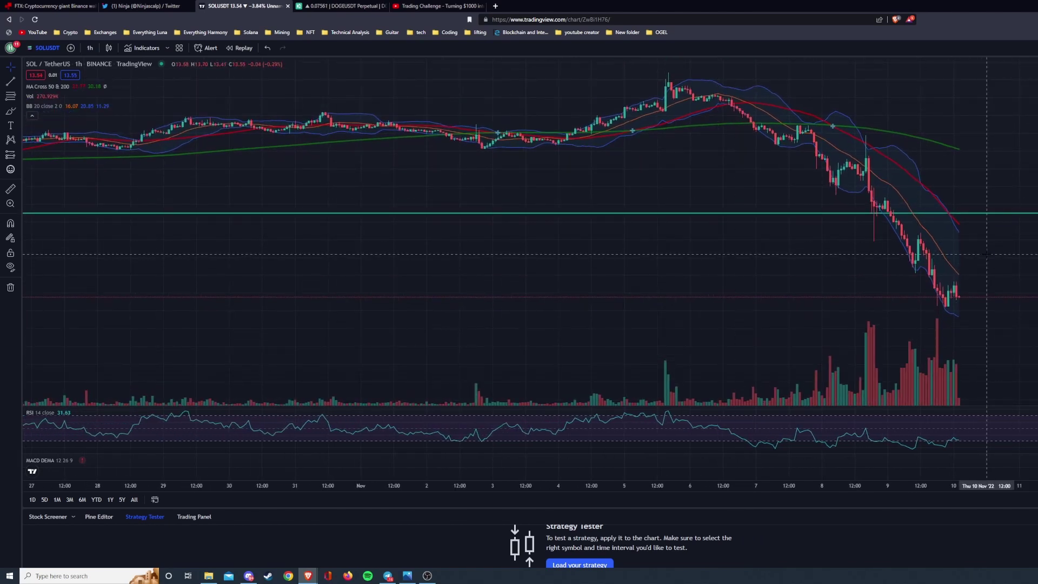
pyautogui.scroll(2, 1003, 260)
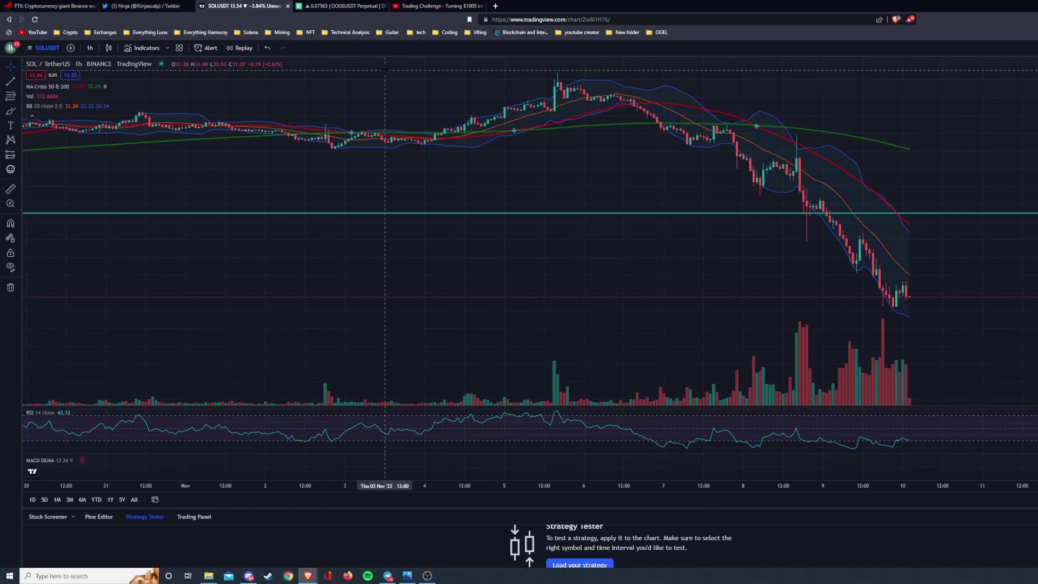
pyautogui.scroll(3, 938, 263)
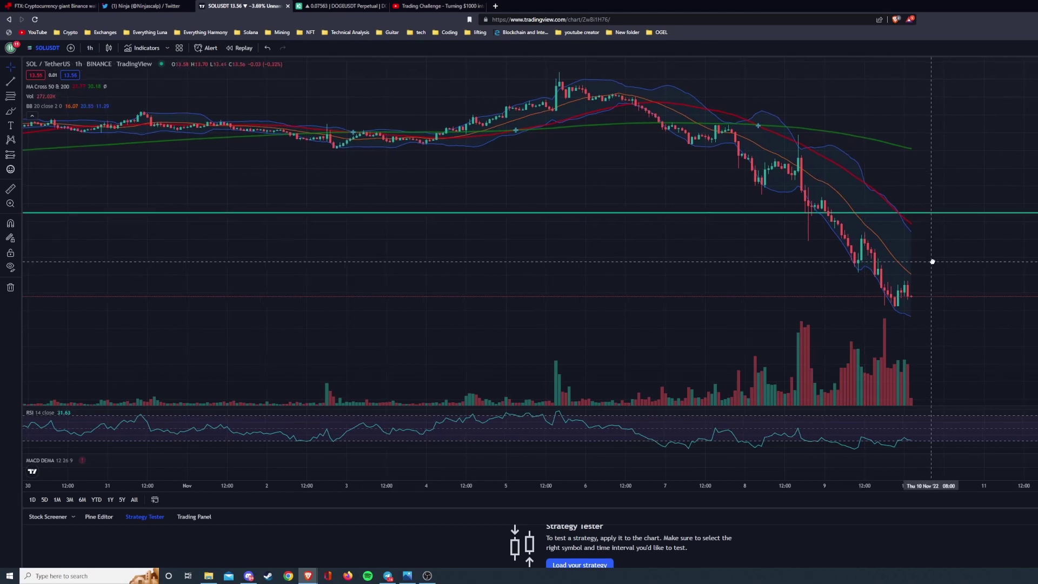
# - Check the KuCoin DOGE short's 0.08280 entry price, then return to the TradingView SOLUSDT chart
pyautogui.hotkey('ctrl', 'Tab')
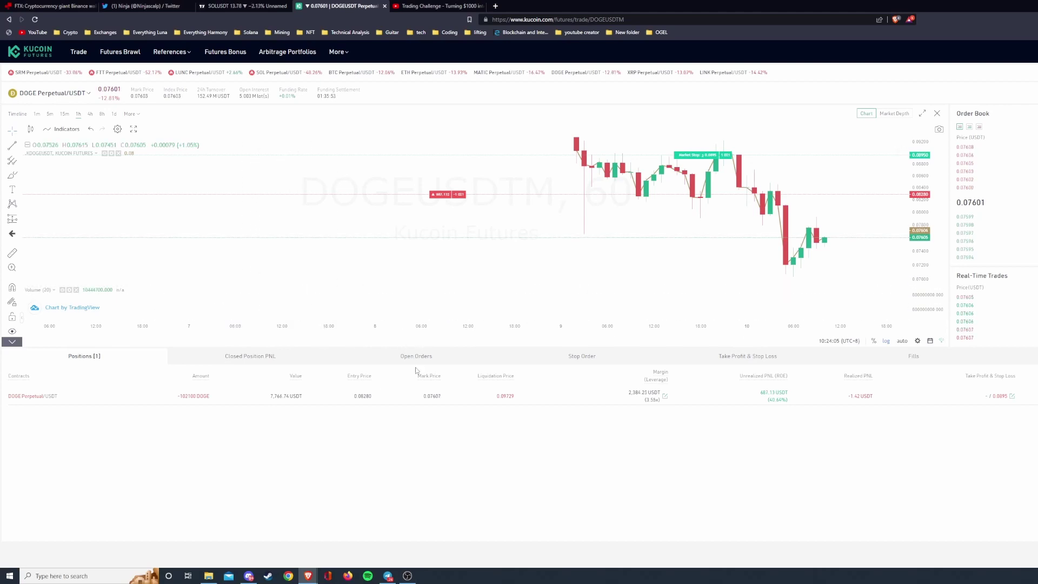
pyautogui.moveTo(354, 403); pyautogui.dragTo(393, 404)
pyautogui.click(264, 13)
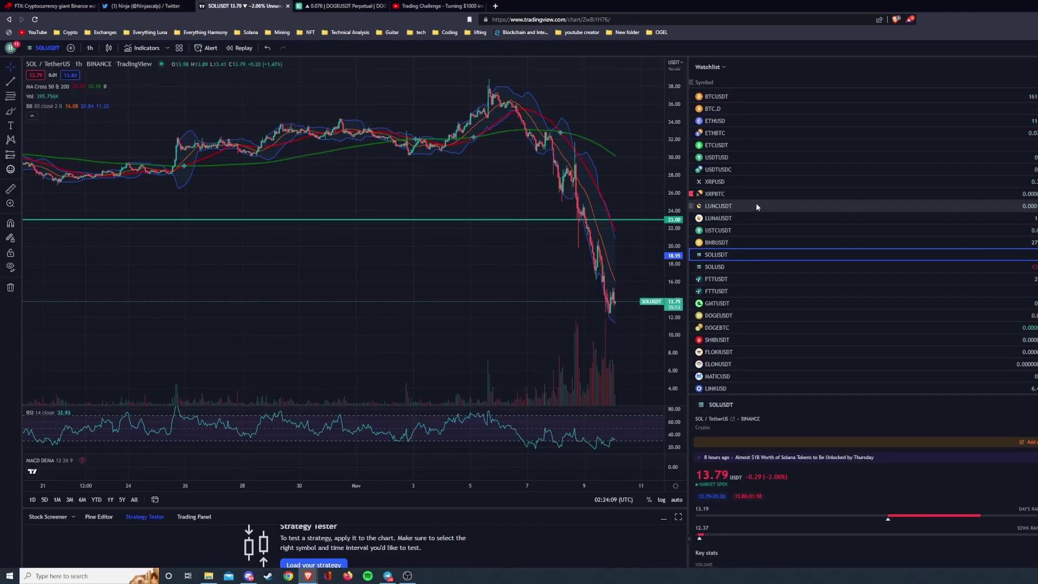
# - Switch the chart to DOGEUSDT and fit its hourly view to the full price range
pyautogui.click(734, 317)
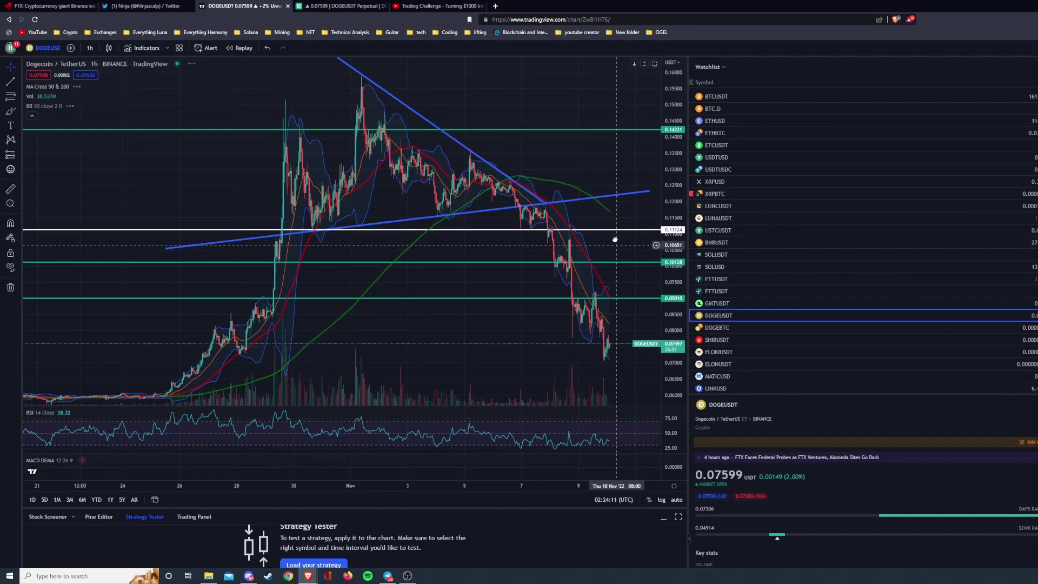
pyautogui.scroll(3, 567, 303)
pyautogui.scroll(-4, 541, 297)
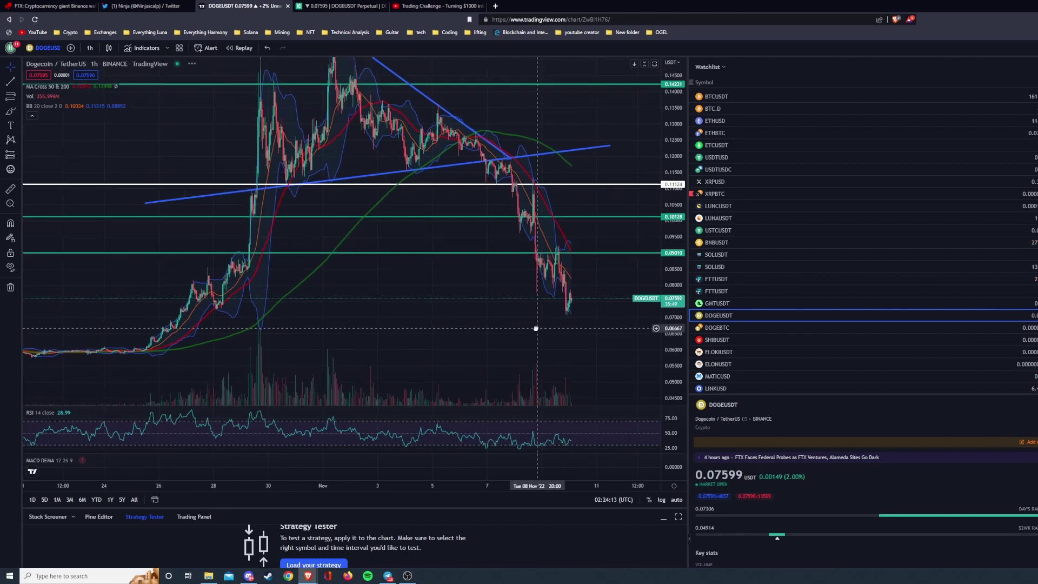
pyautogui.hscroll(3, 547, 296)
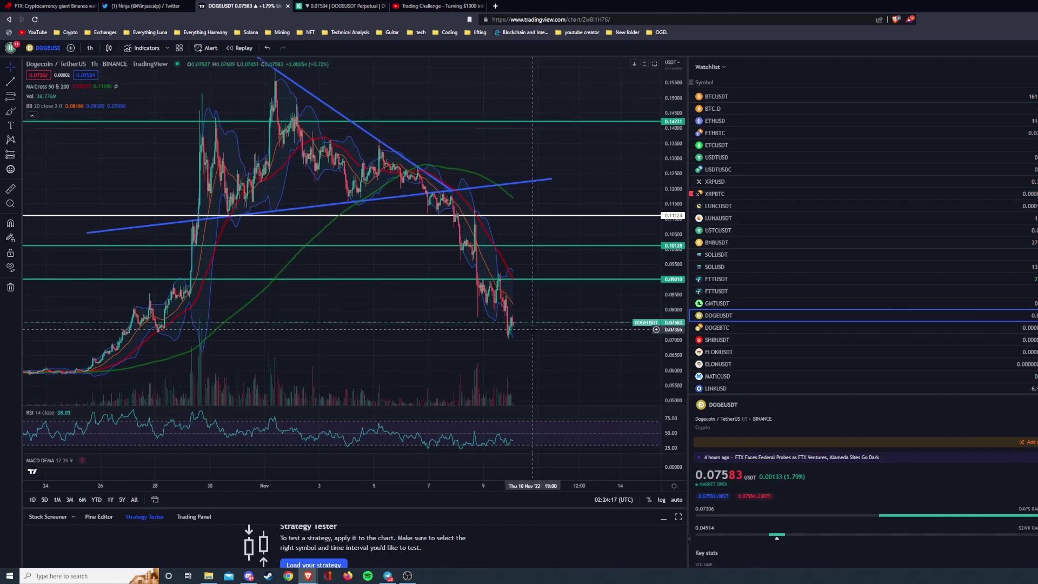
pyautogui.hscroll(-1, 538, 337)
pyautogui.moveTo(538, 338); pyautogui.dragTo(557, 340)
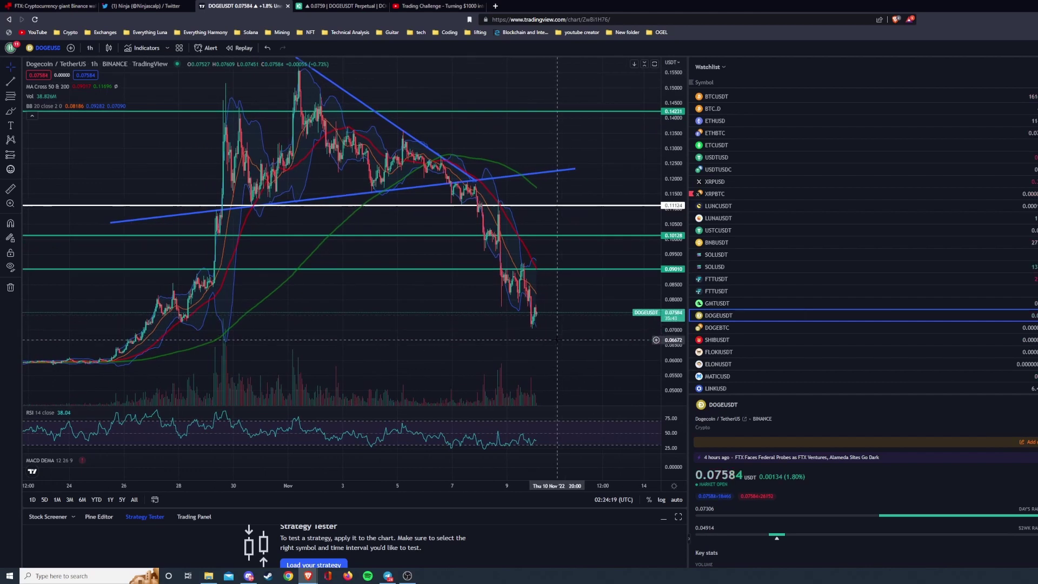
pyautogui.scroll(4, 552, 340)
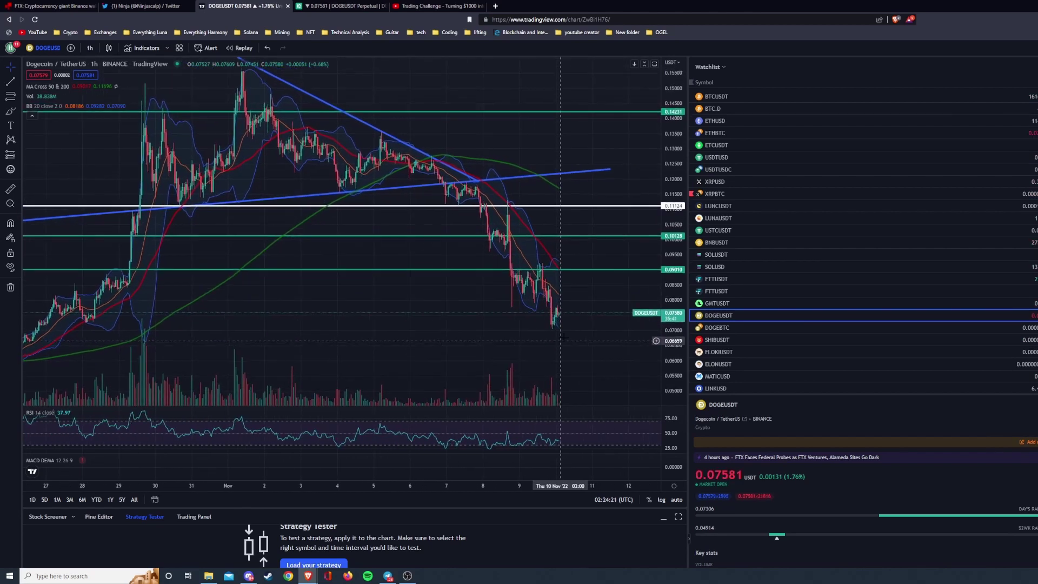
pyautogui.moveTo(677, 252); pyautogui.dragTo(675, 270)
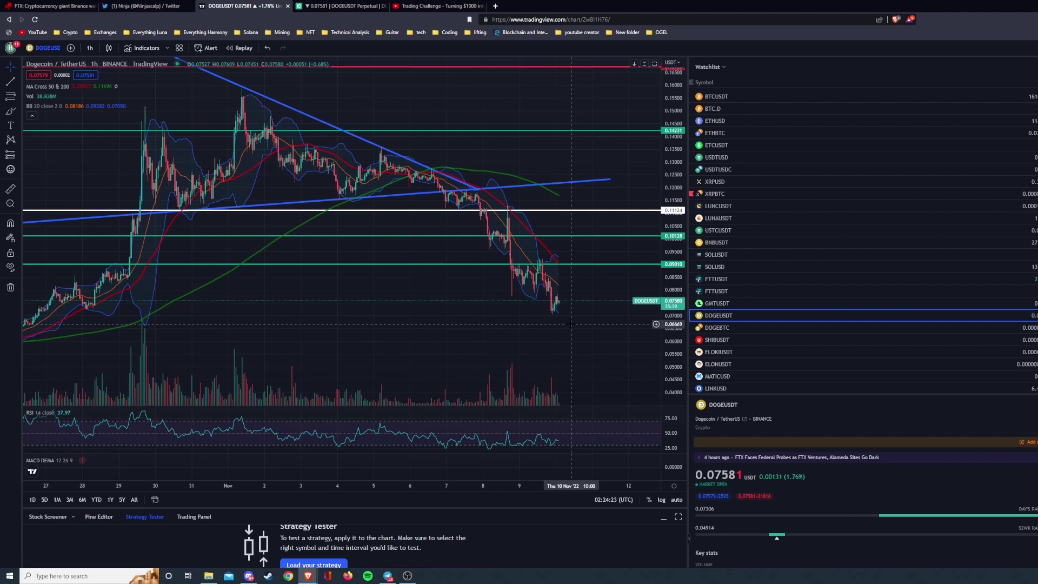
pyautogui.scroll(-2, 571, 324)
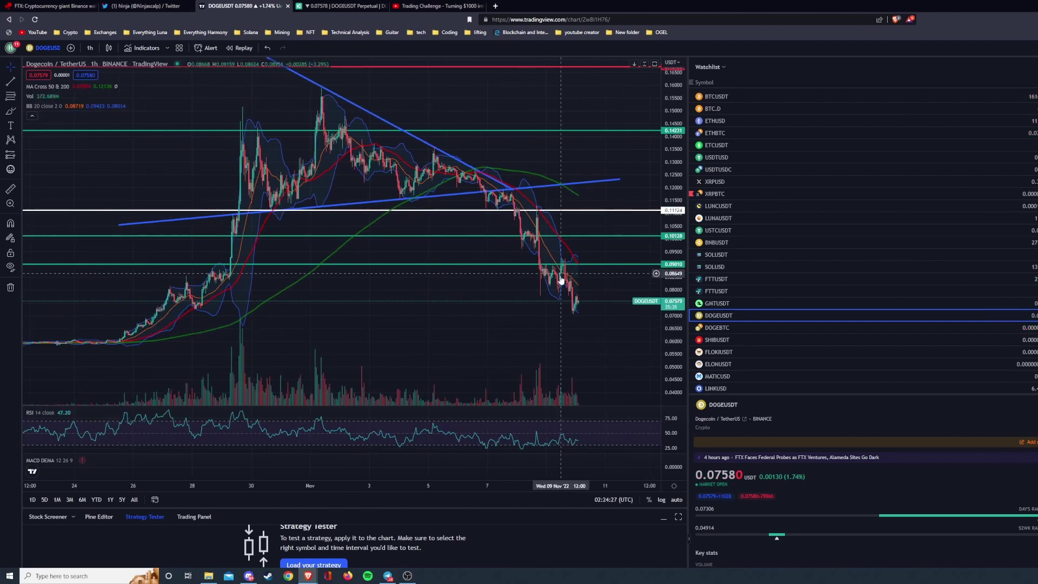
pyautogui.scroll(2, 554, 326)
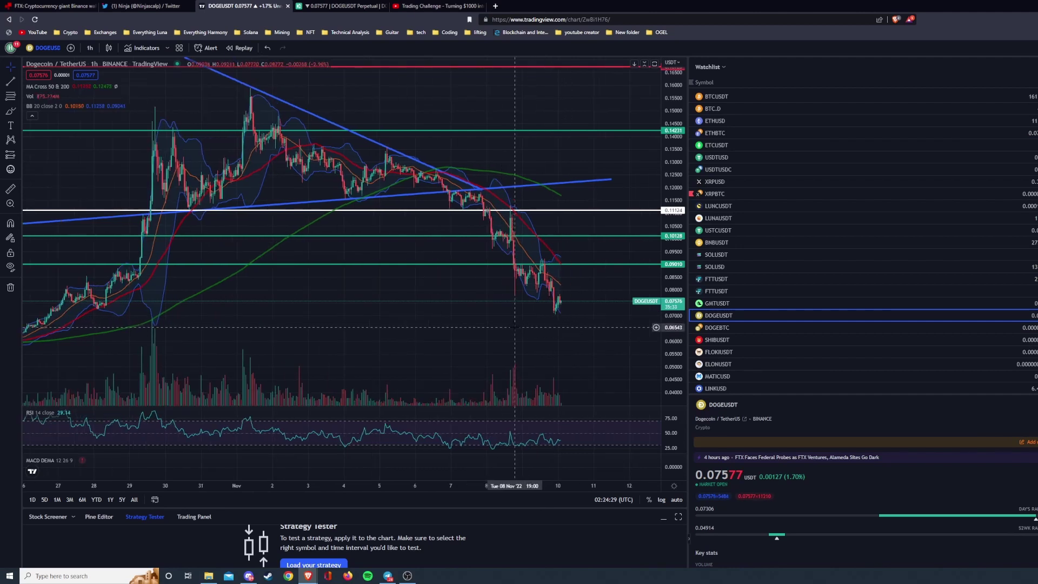
pyautogui.moveTo(459, 309); pyautogui.dragTo(472, 309)
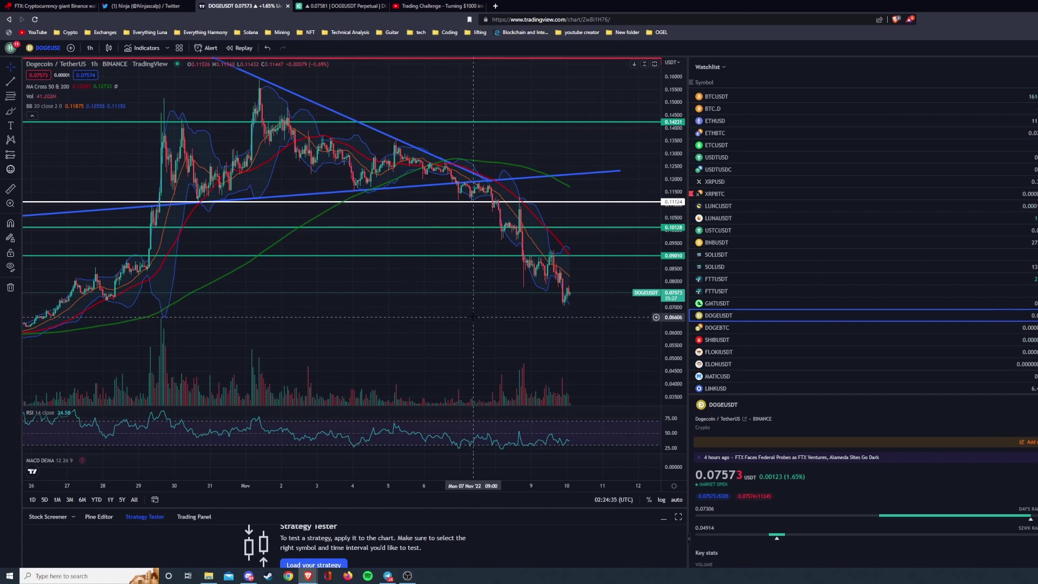
# - Zoom and pan the DOGEUSDT chart to show higher price levels and the most recent candles
pyautogui.scroll(2, 466, 315)
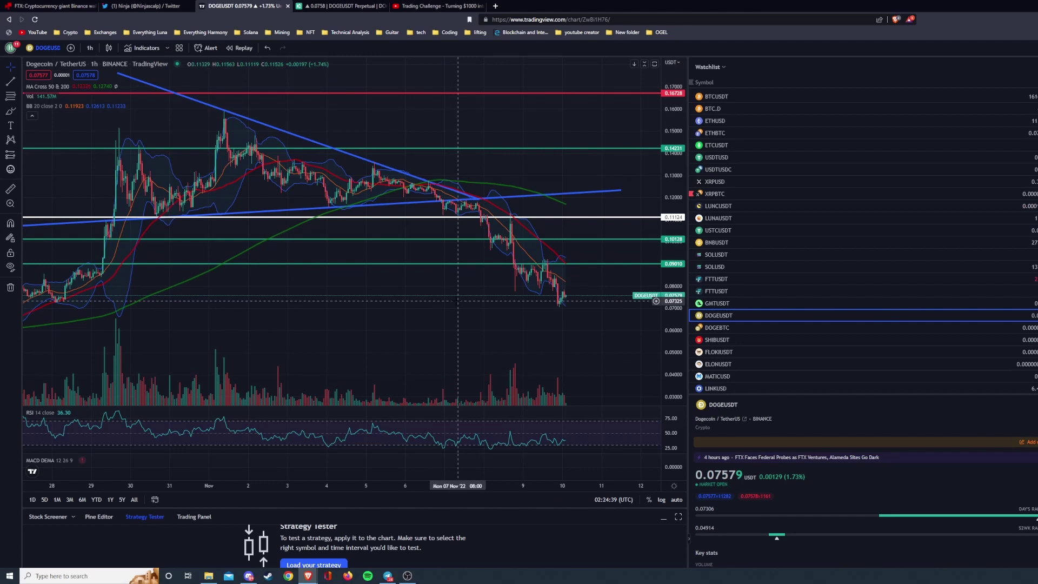
pyautogui.scroll(1, 449, 300)
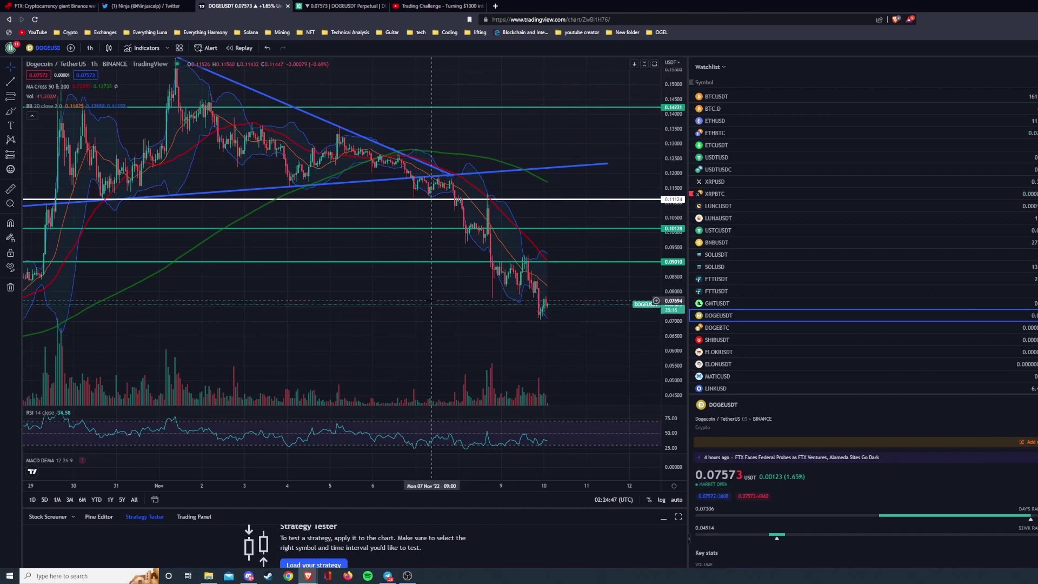
pyautogui.scroll(-2, 434, 298)
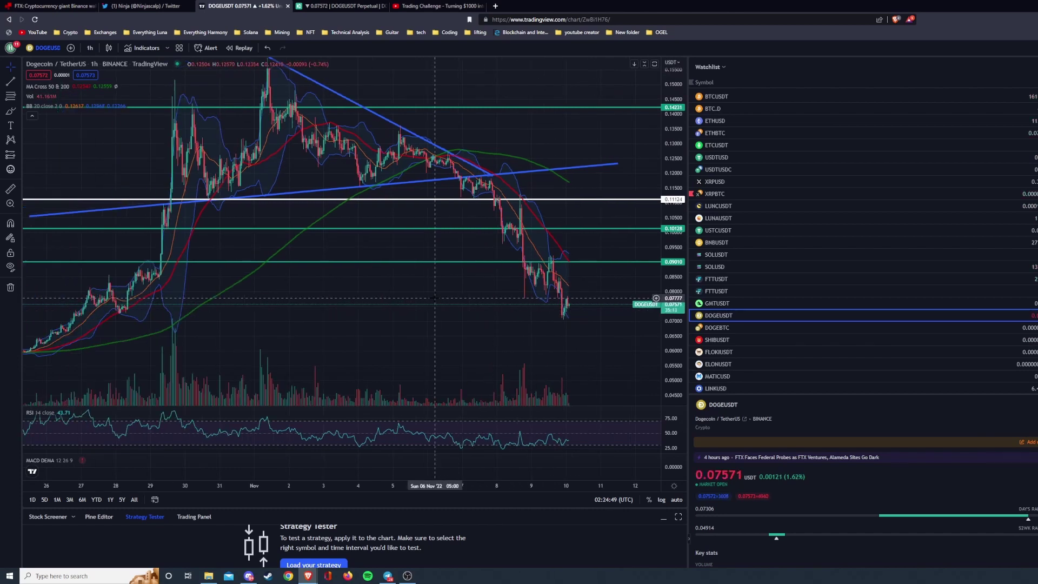
pyautogui.scroll(1, 436, 297)
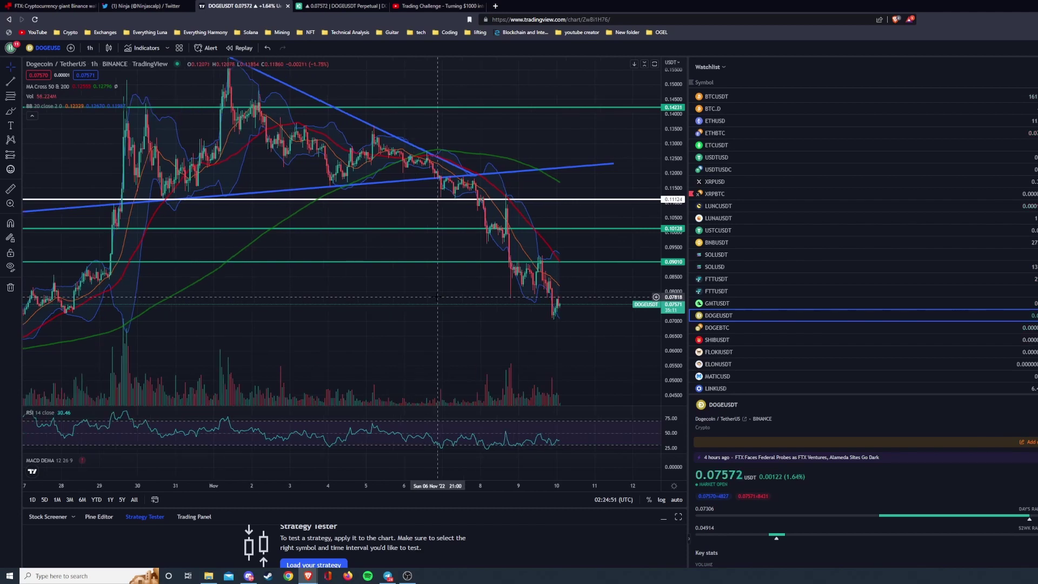
pyautogui.scroll(1, 437, 298)
pyautogui.scroll(1, 426, 303)
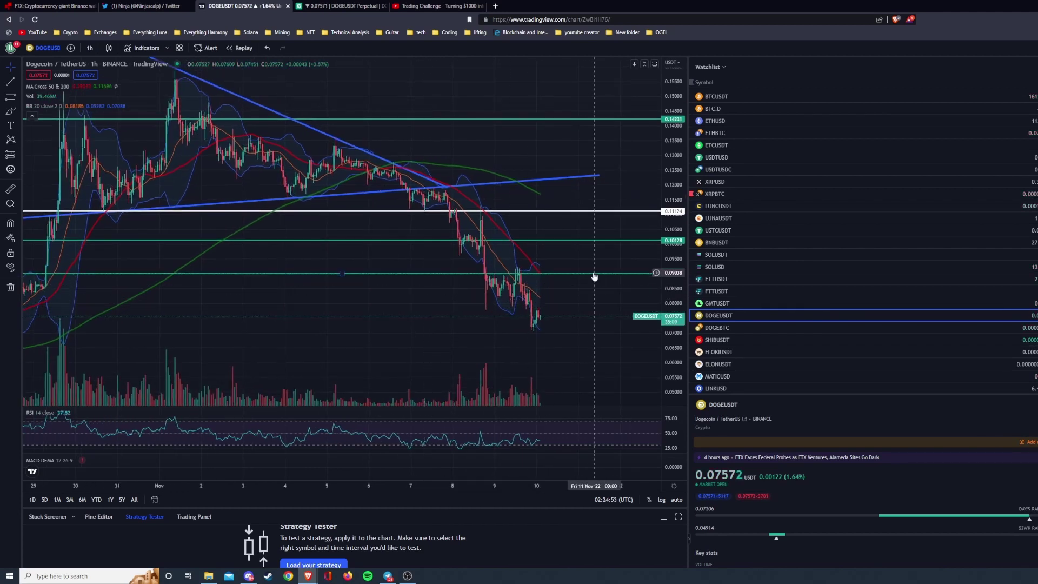
pyautogui.moveTo(587, 283); pyautogui.dragTo(578, 302)
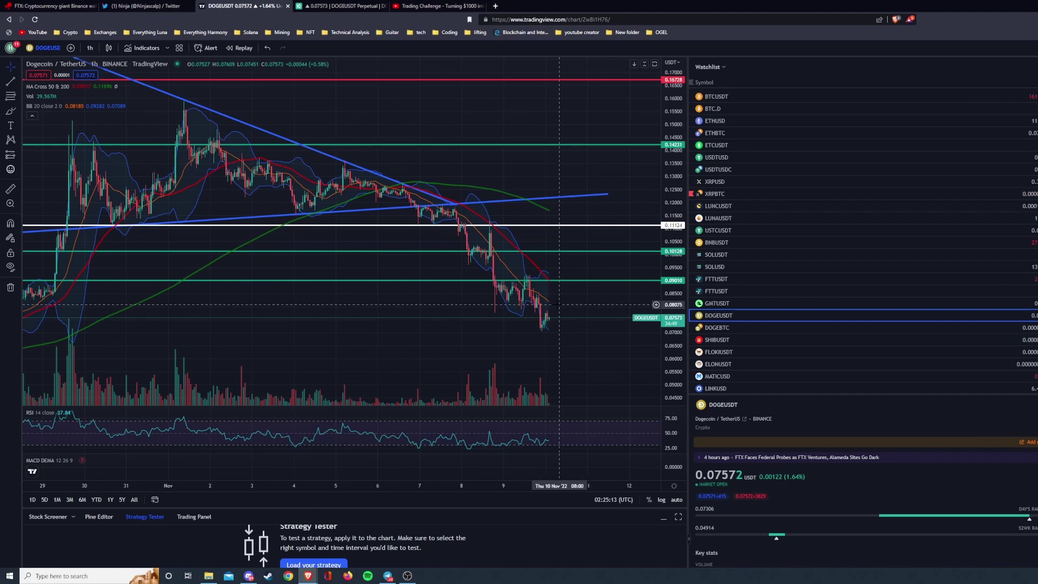
pyautogui.scroll(-2, 481, 300)
pyautogui.moveTo(476, 298); pyautogui.dragTo(440, 295)
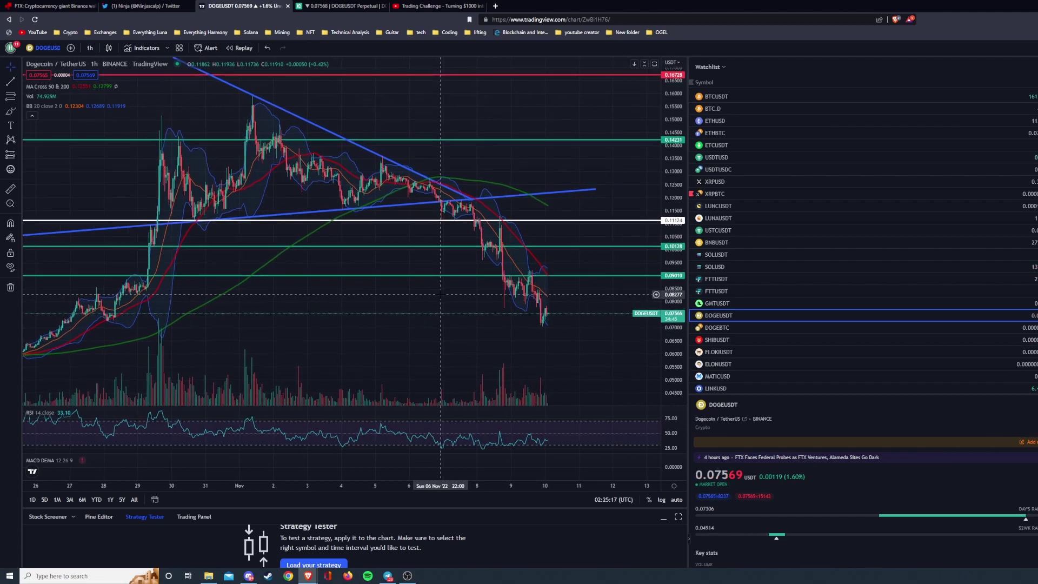
# - Move the green level line up to 0.10128 and open a new browser tab
pyautogui.moveTo(569, 250); pyautogui.dragTo(568, 248)
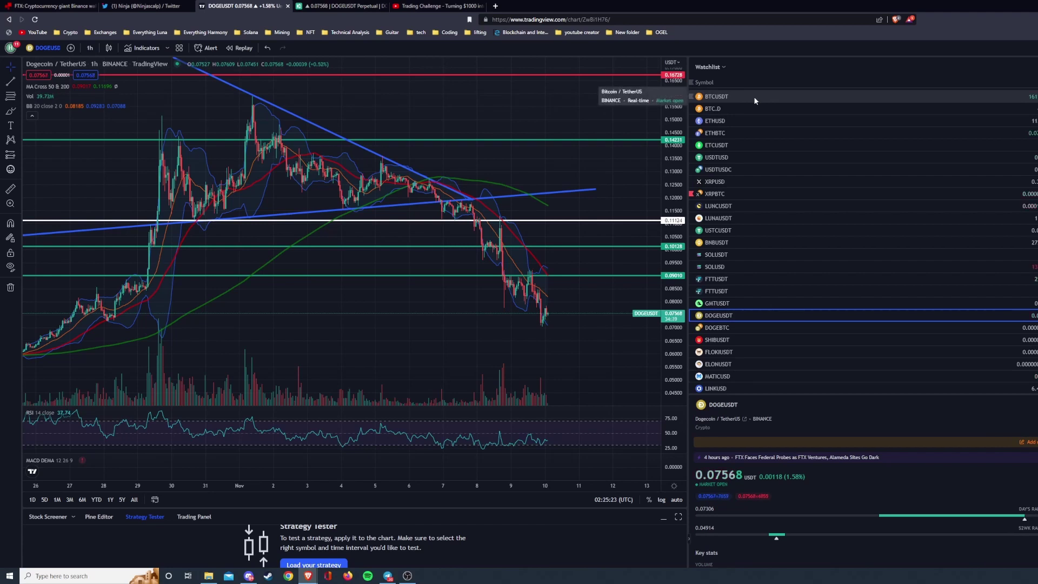
pyautogui.moveTo(437, 305); pyautogui.dragTo(393, 308)
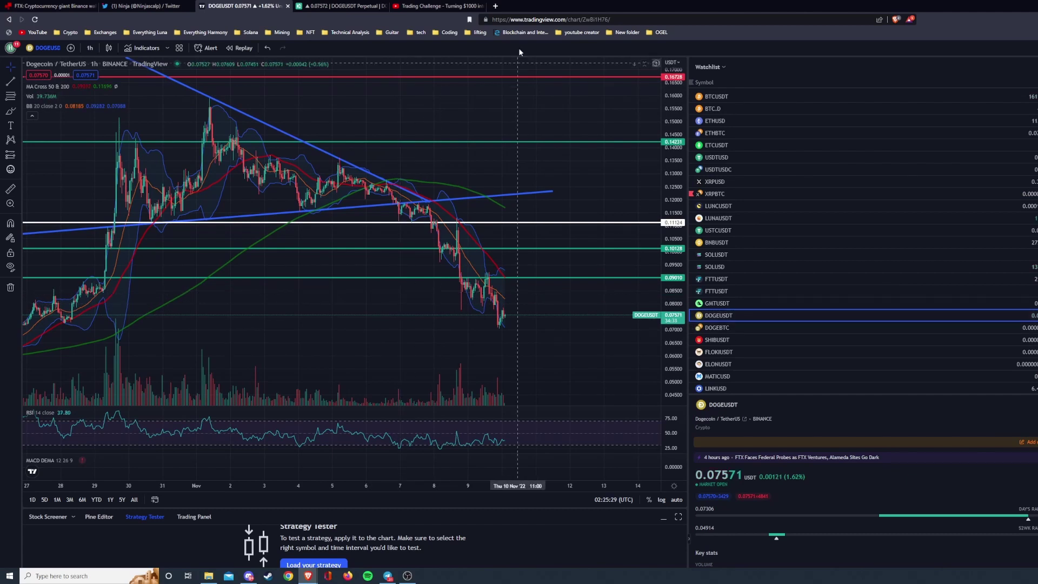
pyautogui.click(496, 6)
# - Open CoinGecko from the Crypto bookmarks and go to the Dogecoin coin page
pyautogui.click(68, 32)
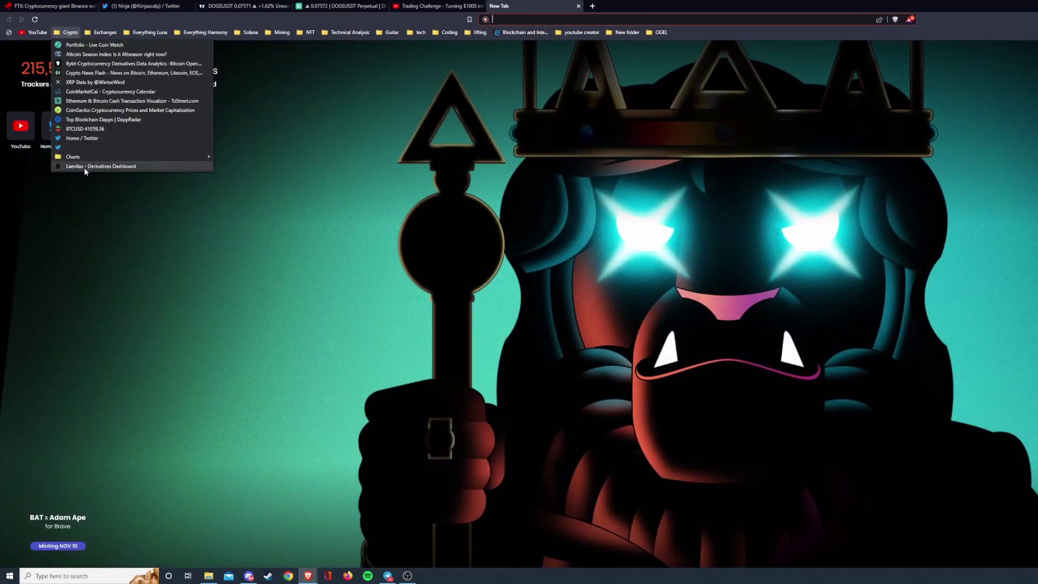
pyautogui.click(77, 110)
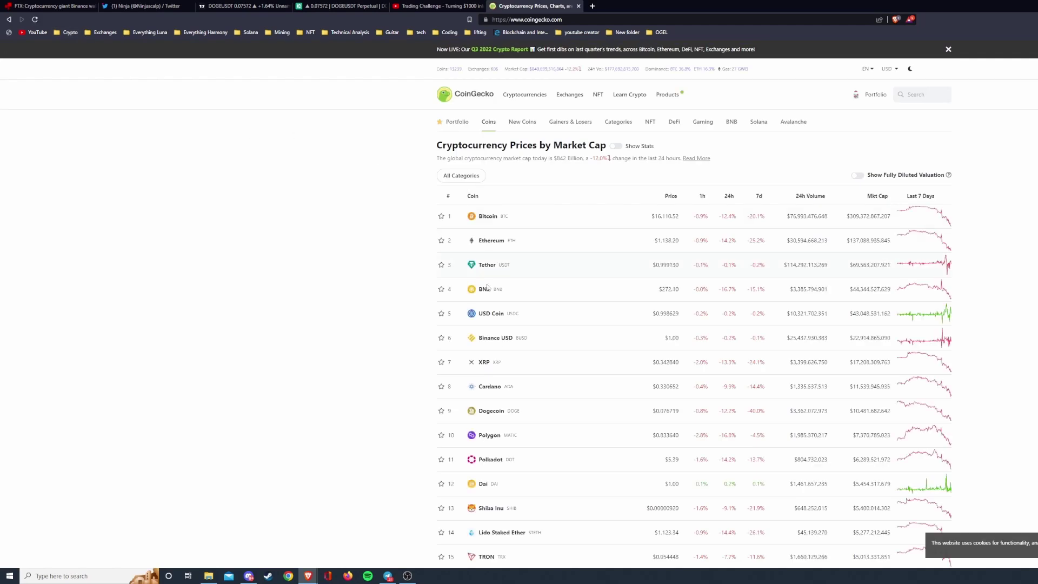
pyautogui.scroll(-3, 528, 337)
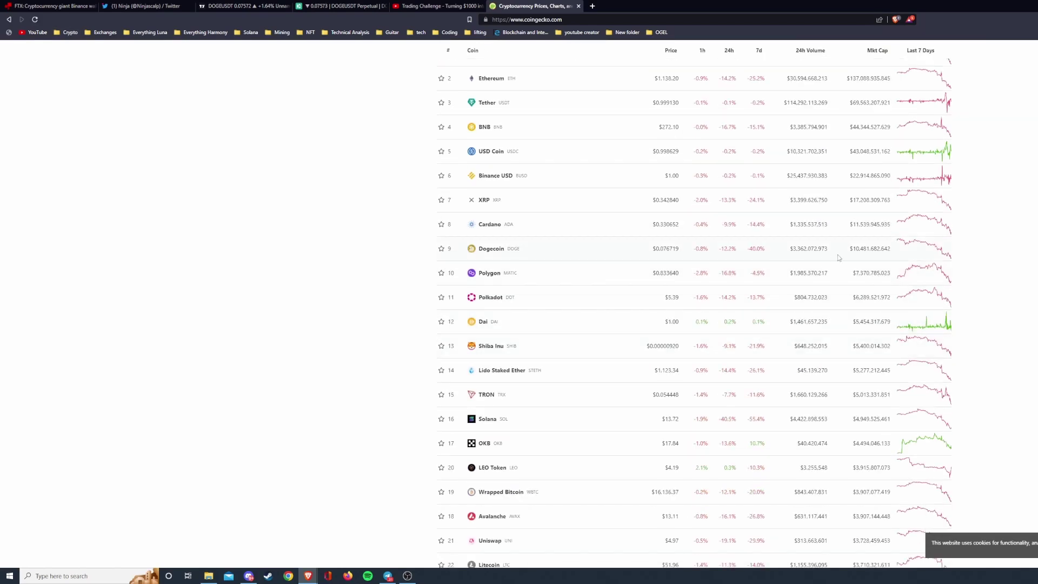
pyautogui.scroll(2, 516, 304)
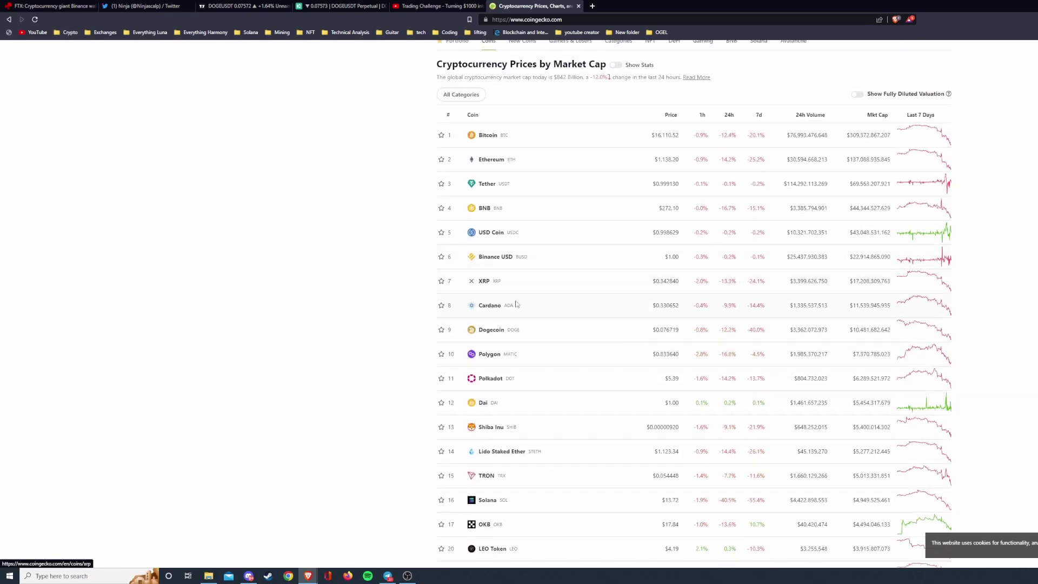
pyautogui.scroll(2, 545, 336)
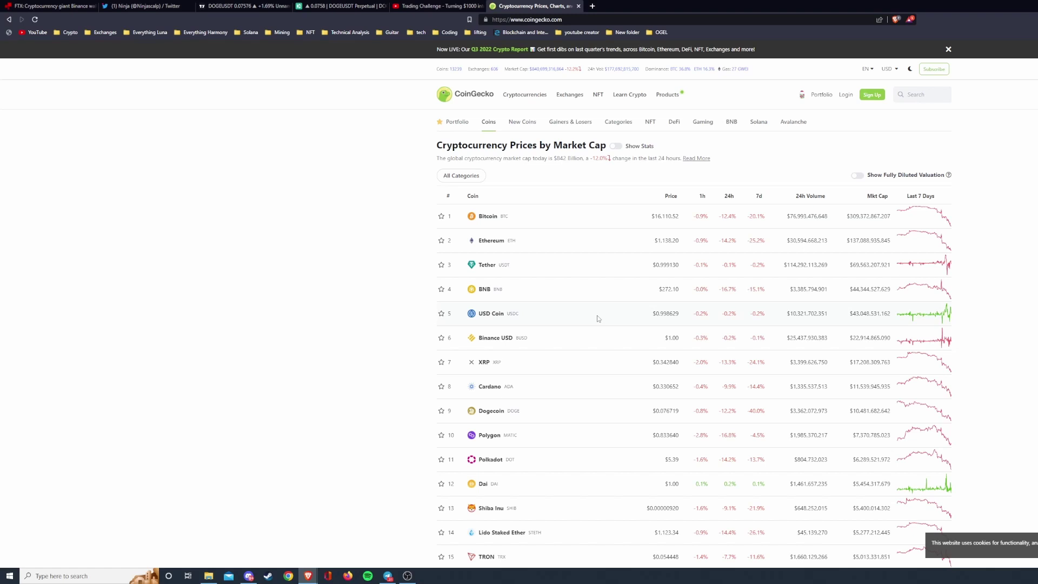
pyautogui.scroll(-2, 602, 350)
pyautogui.click(577, 338)
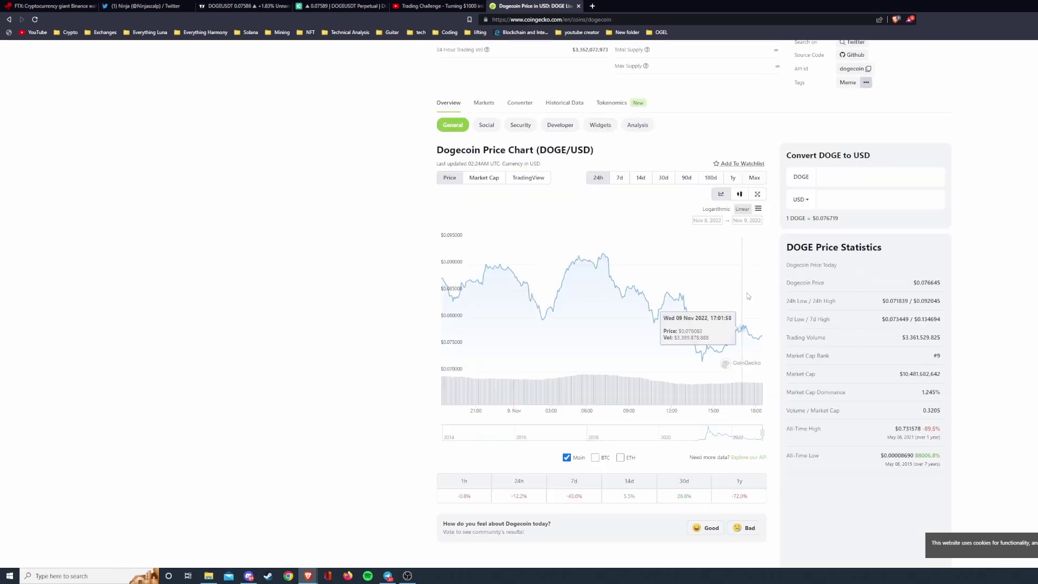
# - Review Dogecoin at $0.076719 (−12.2%), then bring back the KuCoin DOGE perpetual position
pyautogui.scroll(4, 748, 296)
pyautogui.scroll(-2, 406, 265)
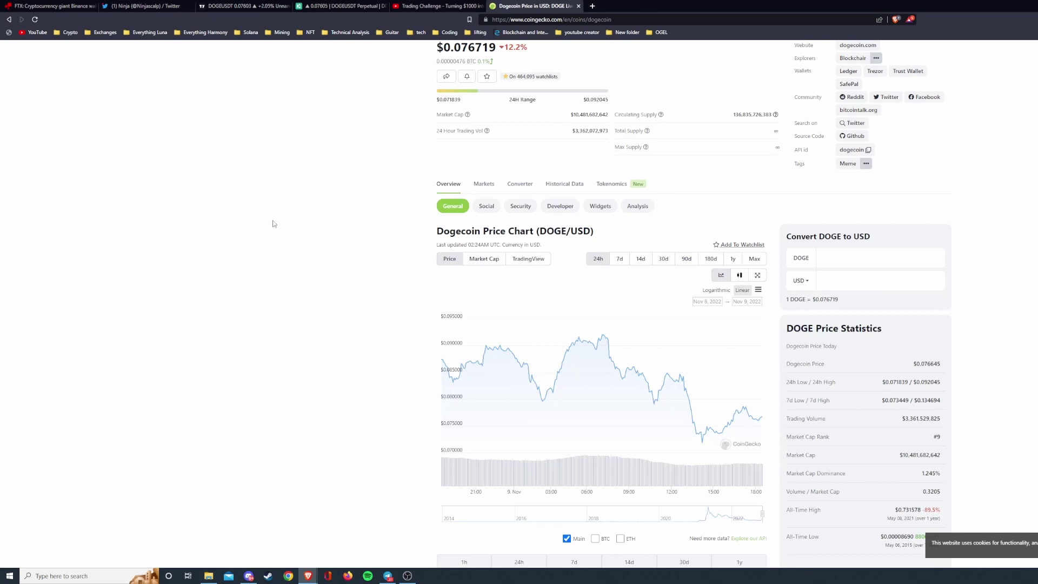
pyautogui.scroll(2, 285, 210)
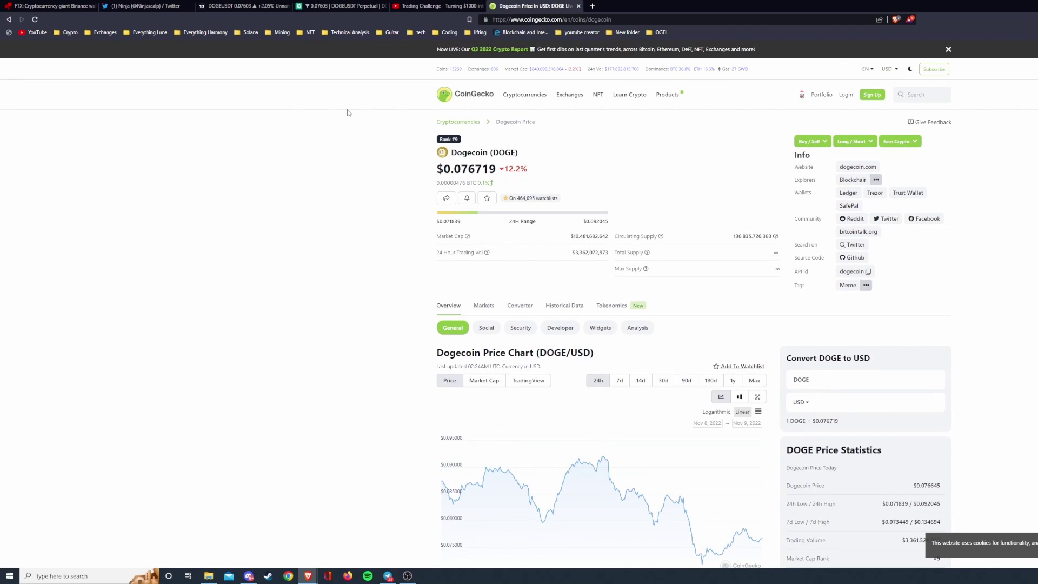
pyautogui.scroll(-2, 361, 234)
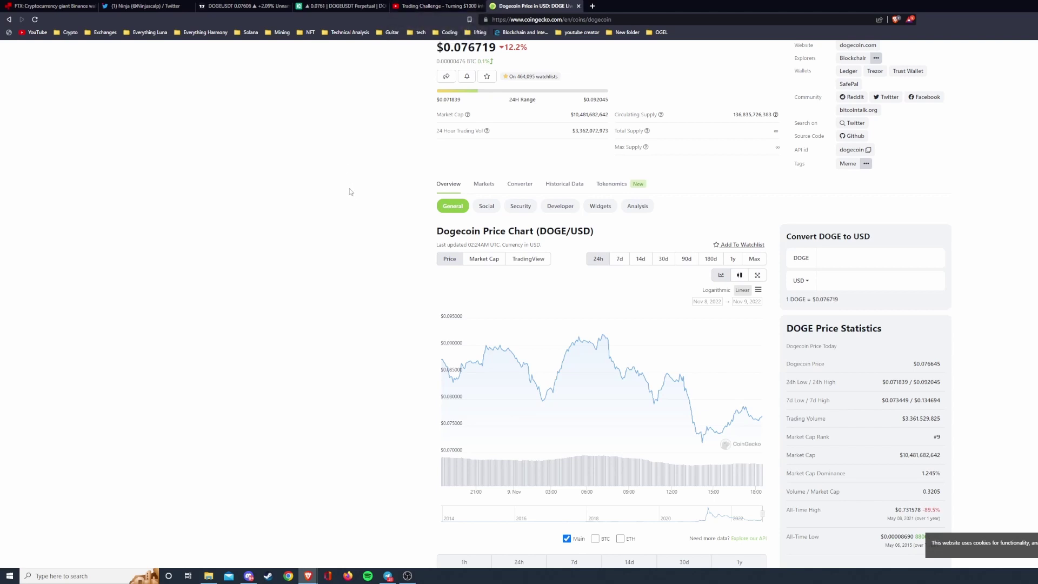
pyautogui.click(340, 6)
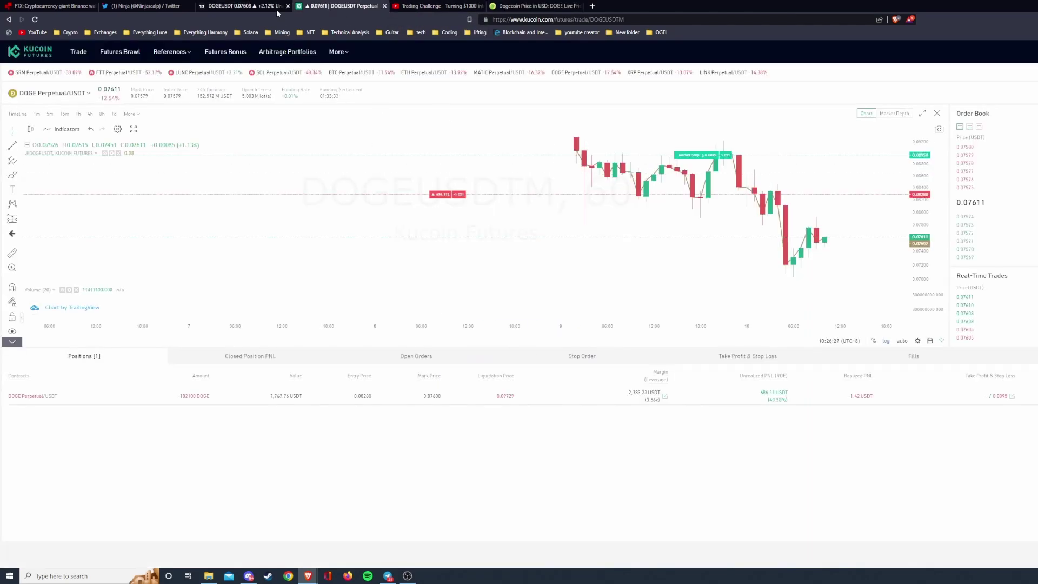
# - Briefly compare the DOGEBTC chart, then return to hourly DOGEUSDT at 0.07589
pyautogui.click(239, 9)
pyautogui.moveTo(532, 338); pyautogui.dragTo(611, 318)
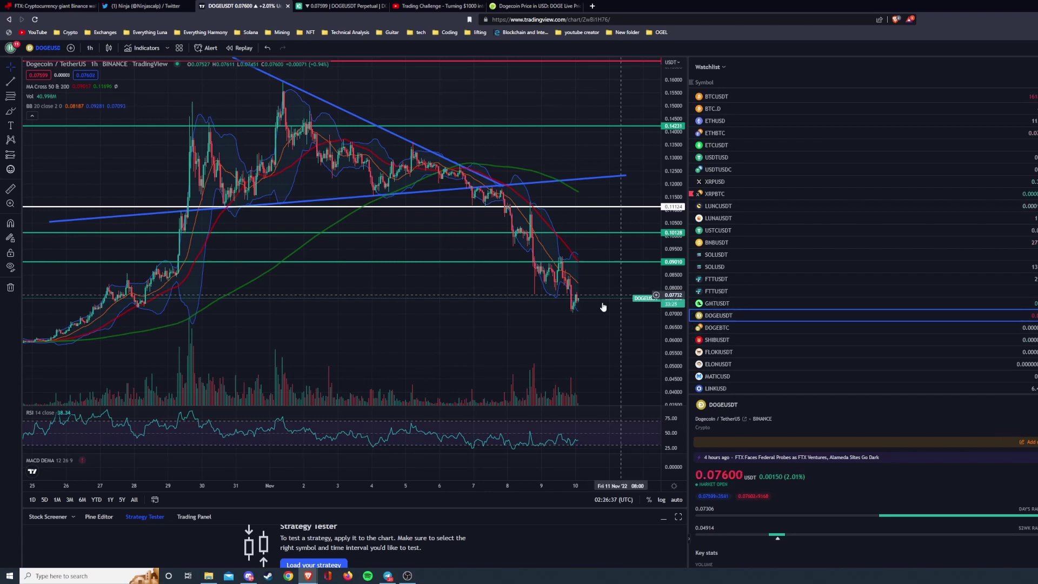
pyautogui.click(700, 328)
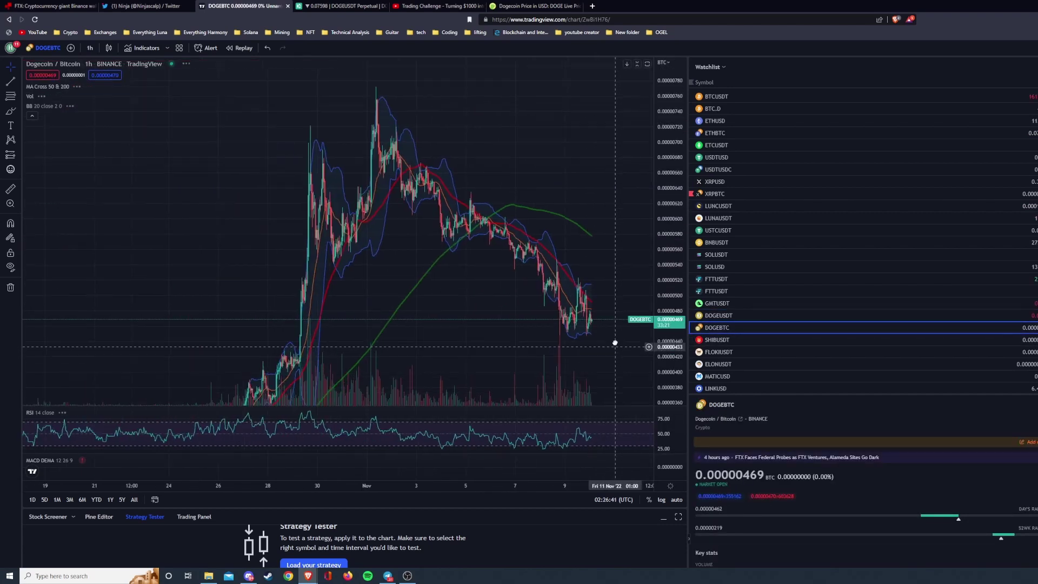
pyautogui.moveTo(608, 341); pyautogui.dragTo(581, 322)
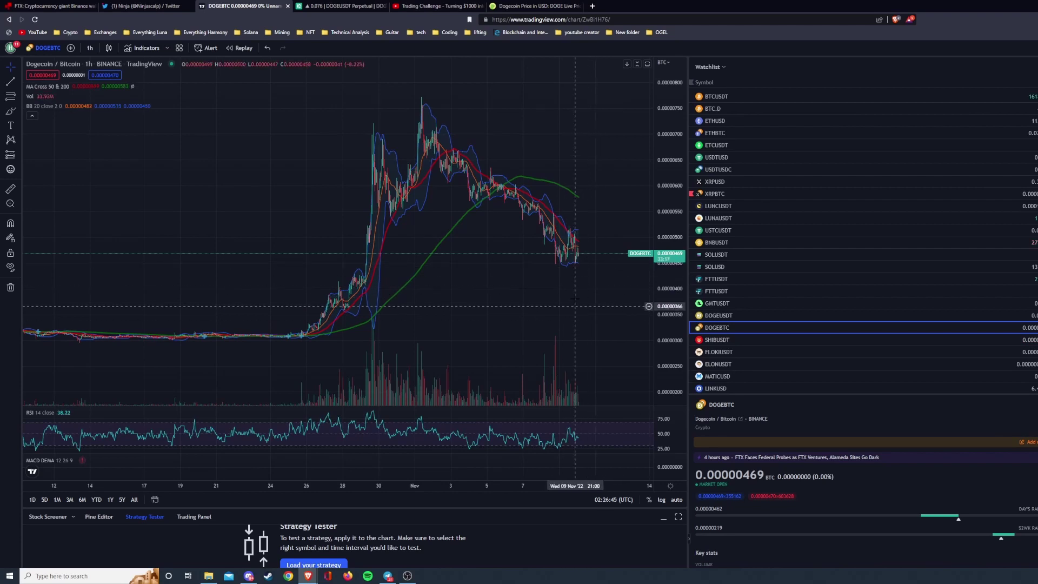
pyautogui.click(724, 316)
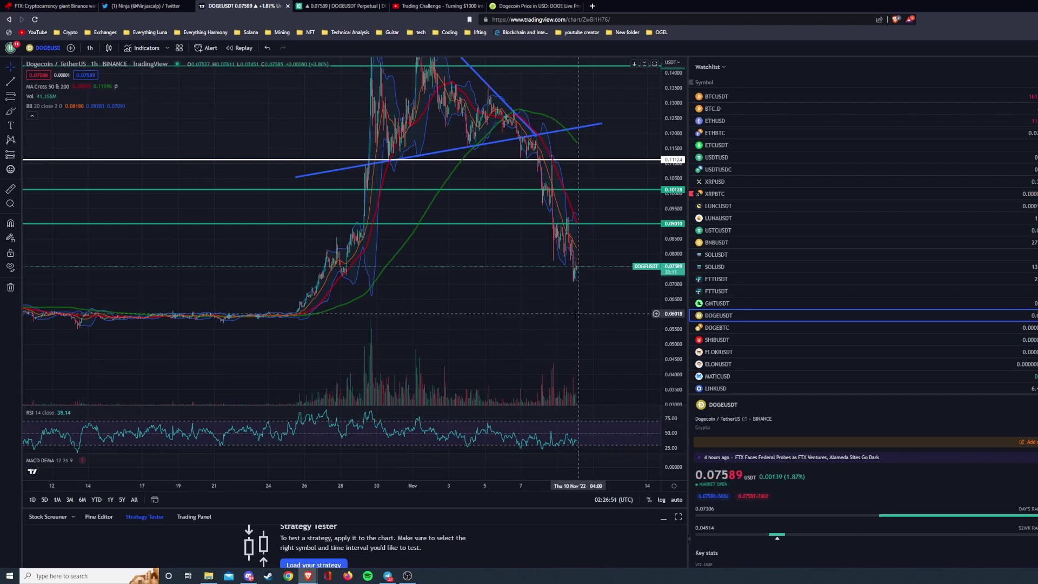
# - Switch DOGEUSDT to the weekly timeframe and zoom in on 2021 through late 2022
pyautogui.click(89, 49)
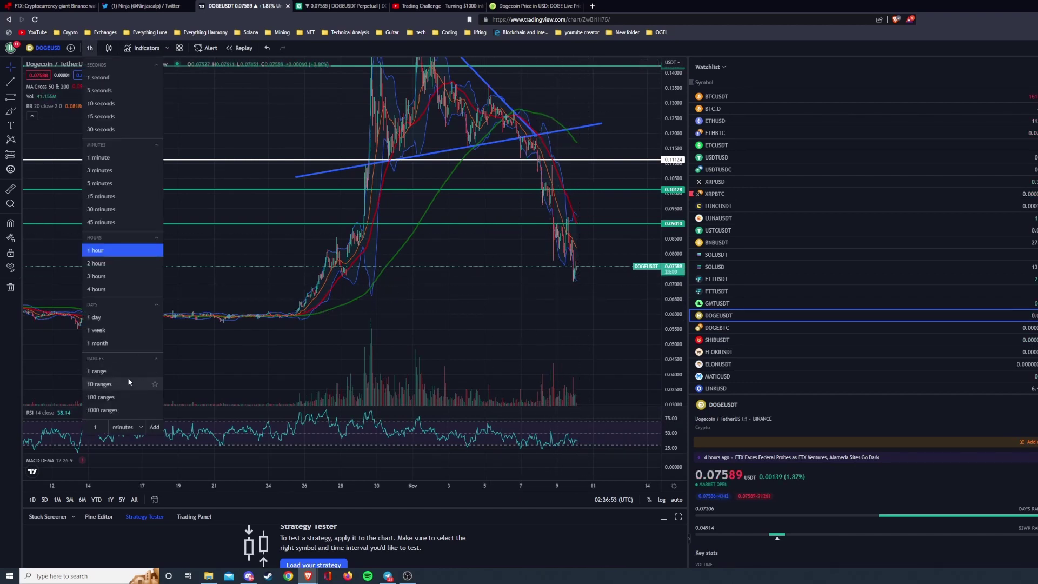
pyautogui.click(116, 330)
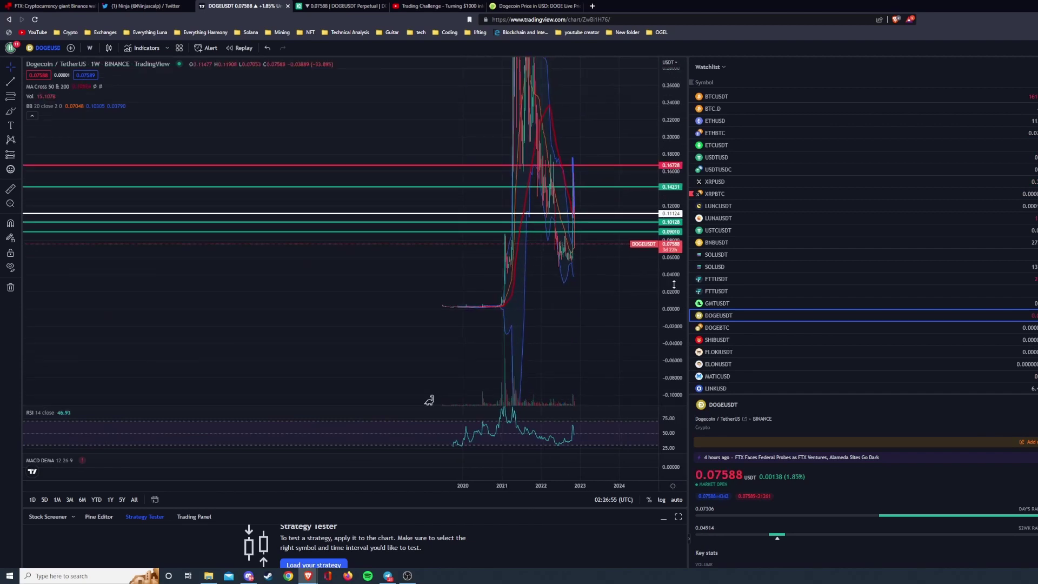
pyautogui.scroll(4, 540, 313)
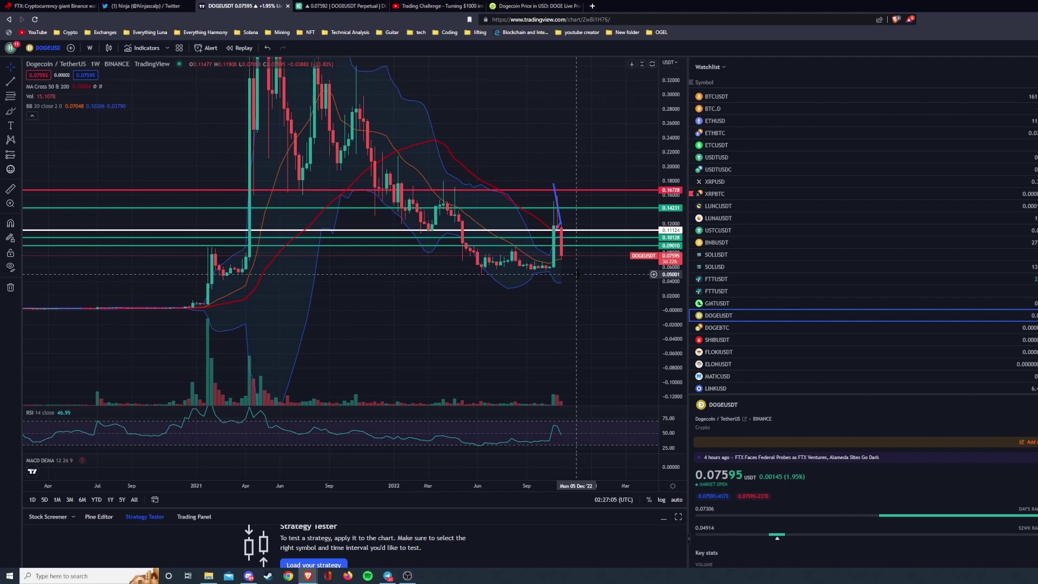
pyautogui.scroll(3, 471, 292)
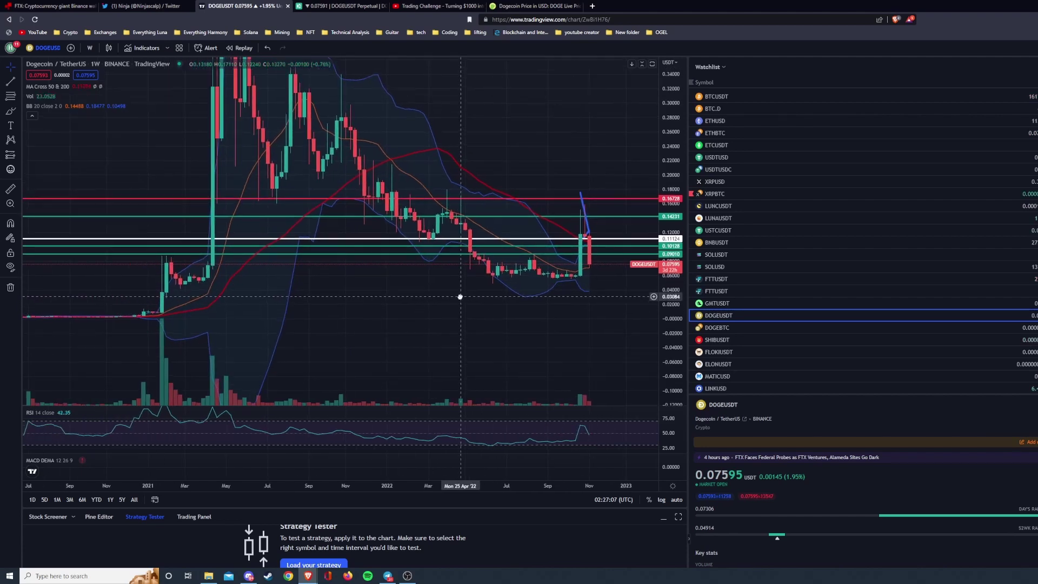
pyautogui.scroll(4, 481, 287)
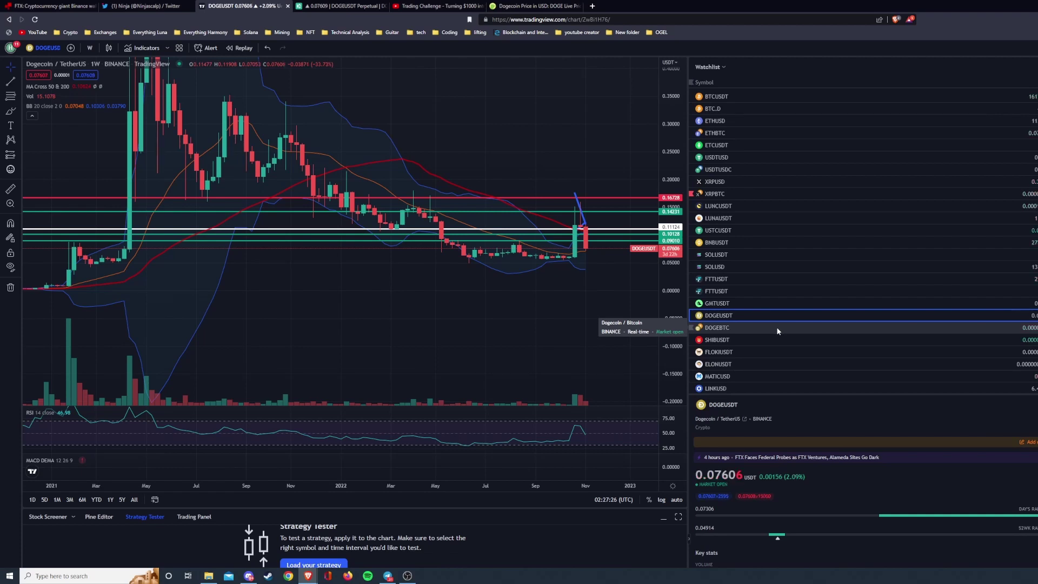
# - Review the weekly DOGEBTC chart, restore DOGEUSDT, then view KuCoin's 787.42 USDT unrealized PNL
pyautogui.click(776, 326)
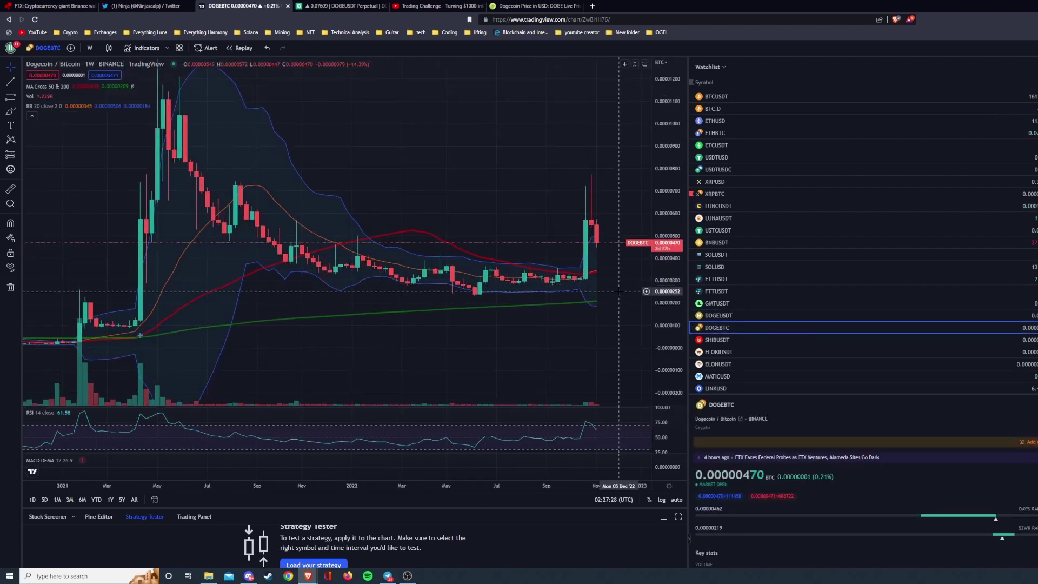
pyautogui.scroll(-3, 619, 291)
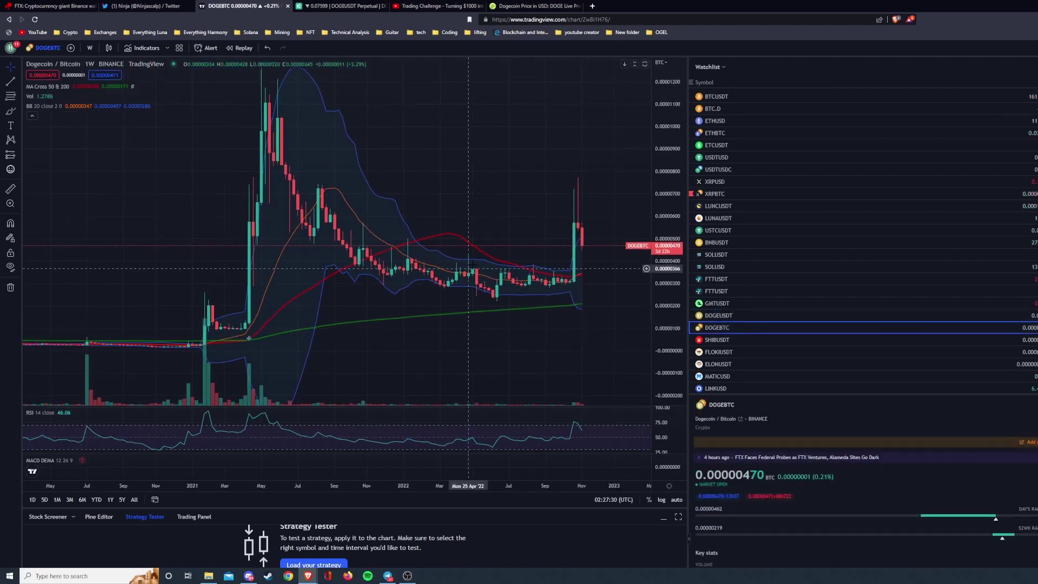
pyautogui.scroll(2, 572, 269)
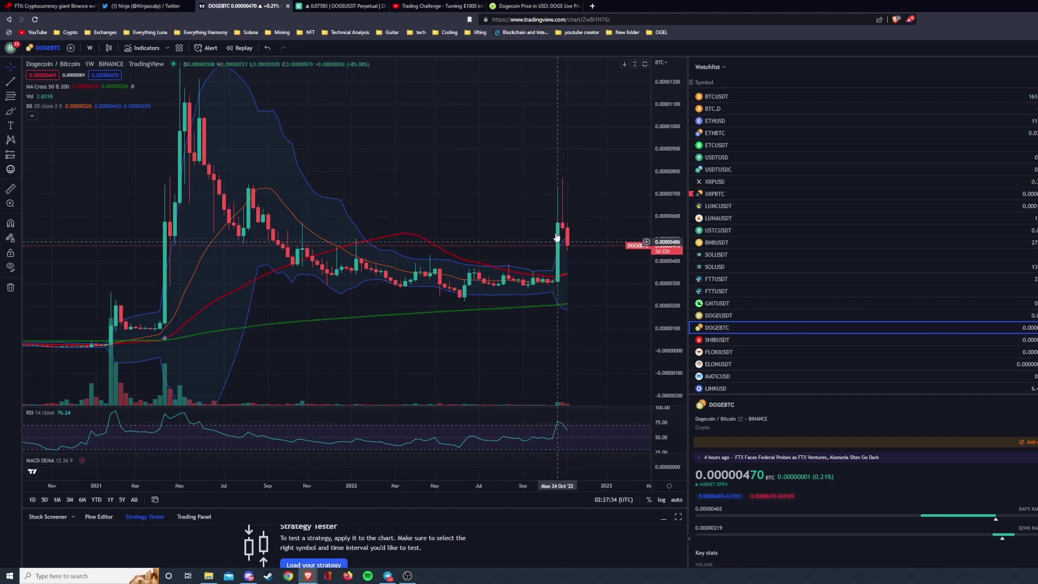
pyautogui.scroll(1, 557, 236)
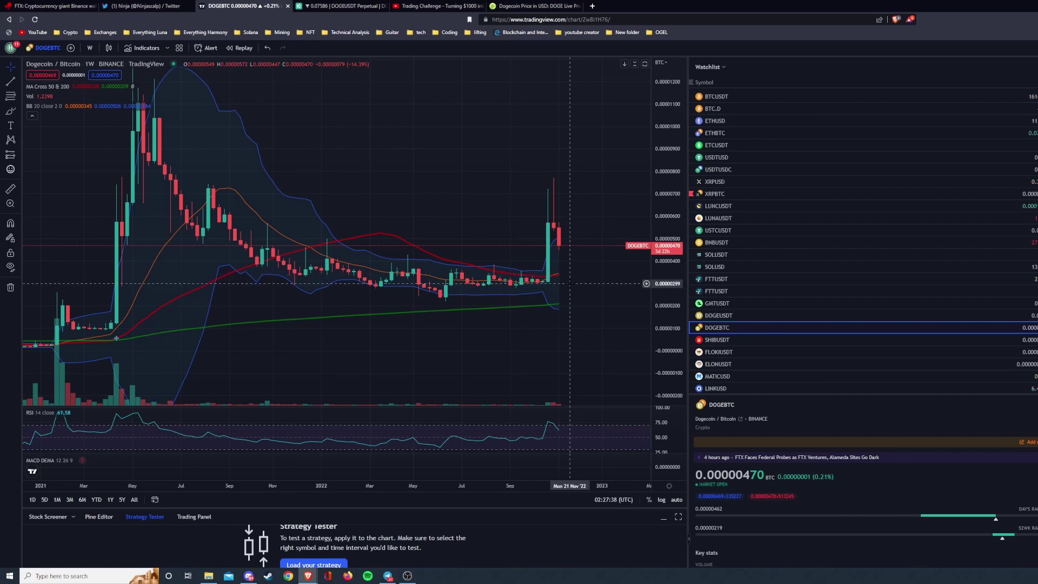
pyautogui.click(770, 317)
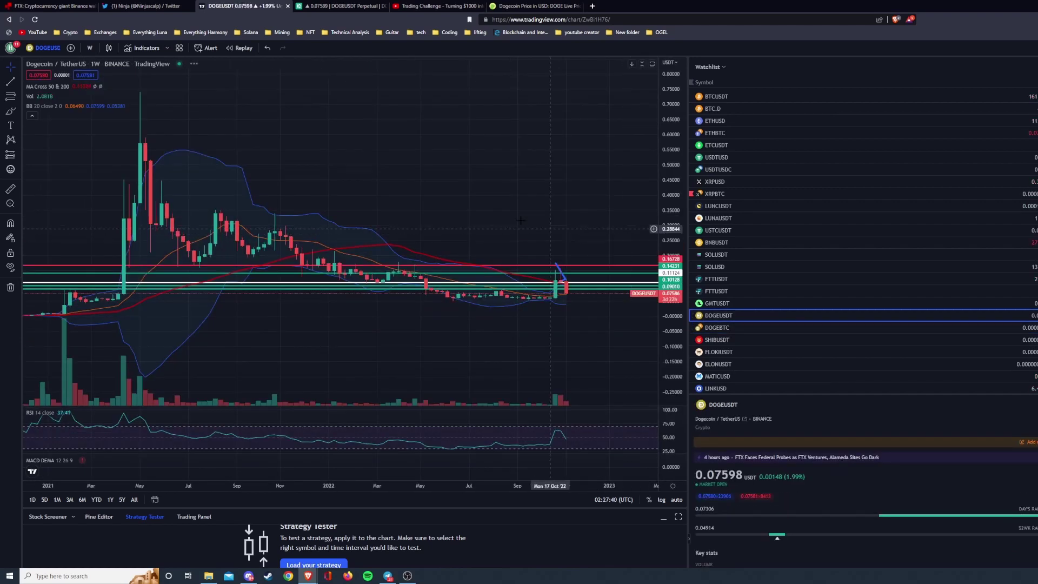
pyautogui.click(338, 7)
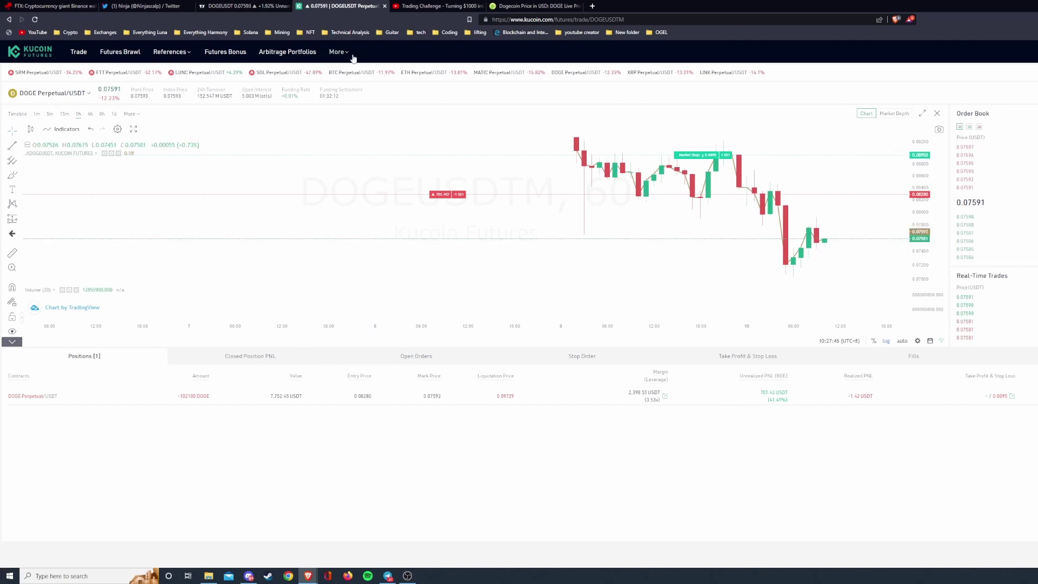
# - Zoom the weekly DOGEUSDT chart in on the past year
pyautogui.click(244, 6)
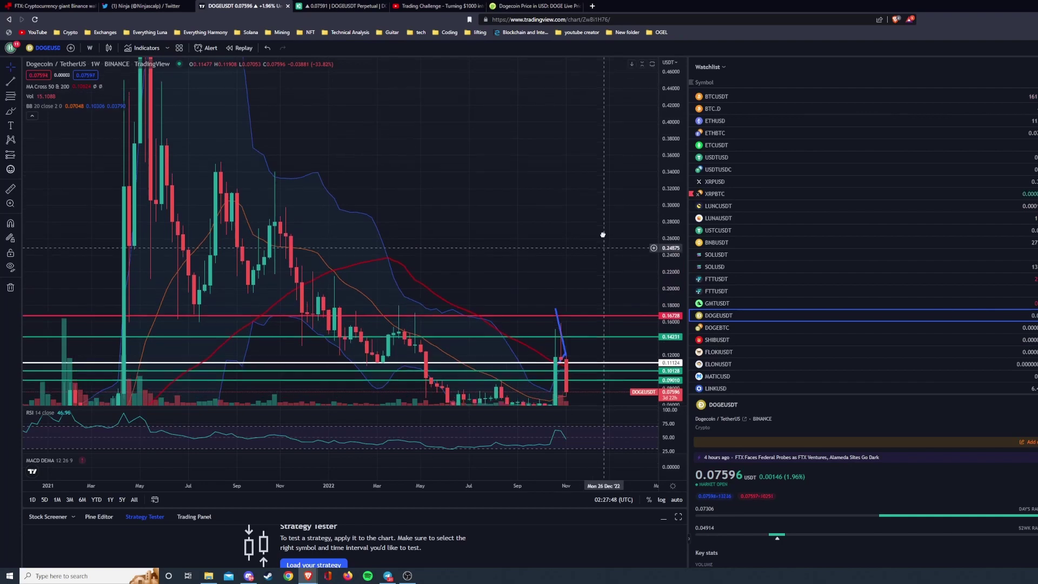
pyautogui.scroll(5, 602, 234)
pyautogui.moveTo(602, 235); pyautogui.dragTo(594, 67)
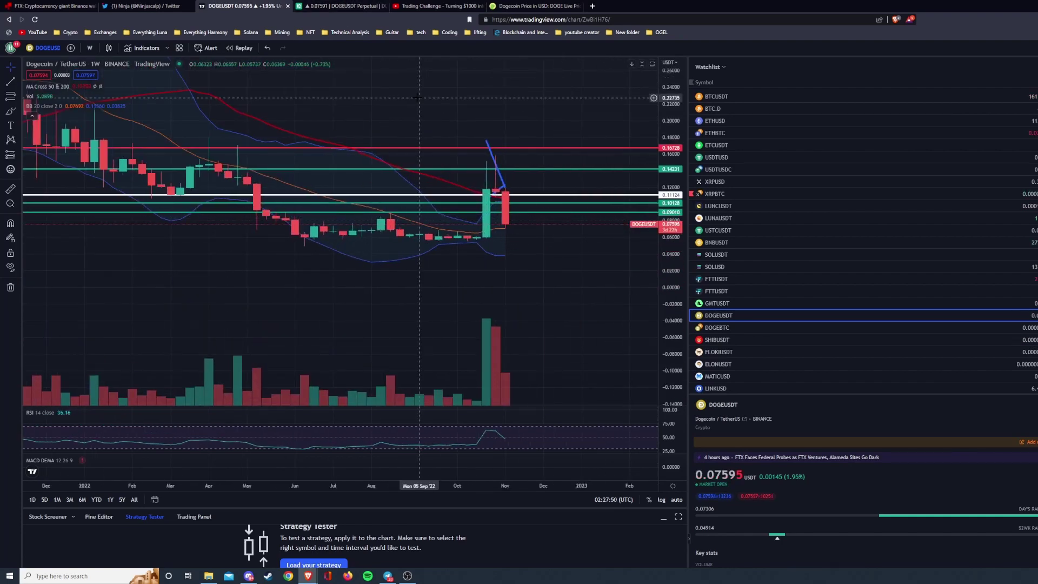
pyautogui.scroll(3, 584, 280)
# - On KuCoin, check the DOGE short's unrealized profit and adjust the hourly futures chart
pyautogui.hotkey('ctrl', 'Tab')
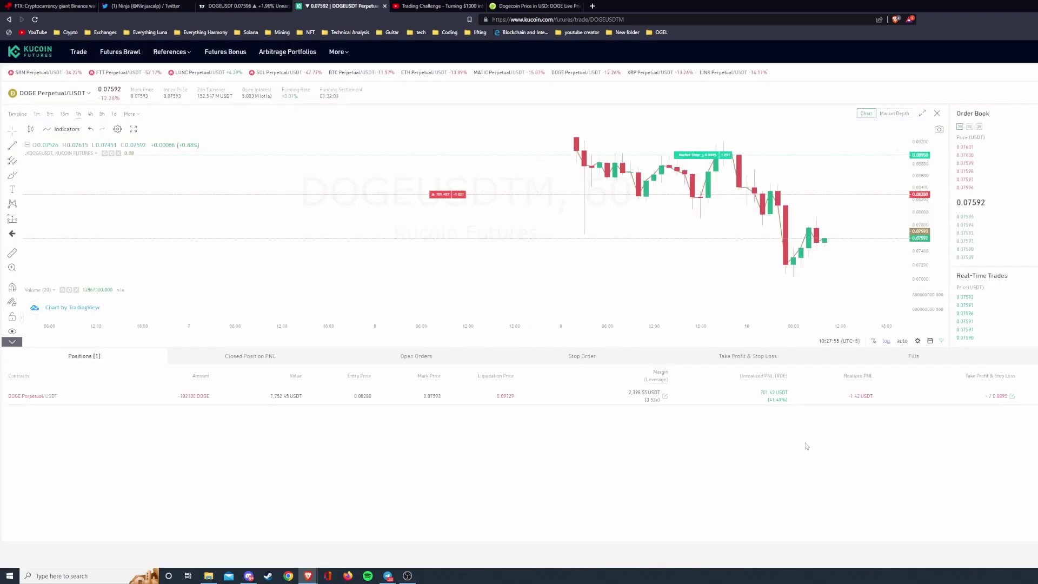
pyautogui.moveTo(762, 402); pyautogui.dragTo(785, 399)
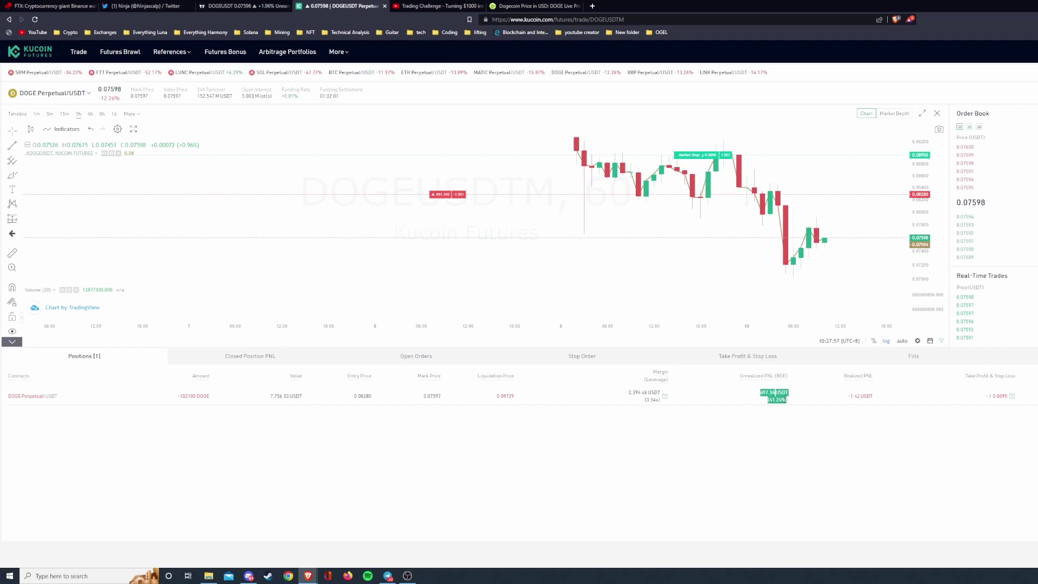
pyautogui.click(794, 409)
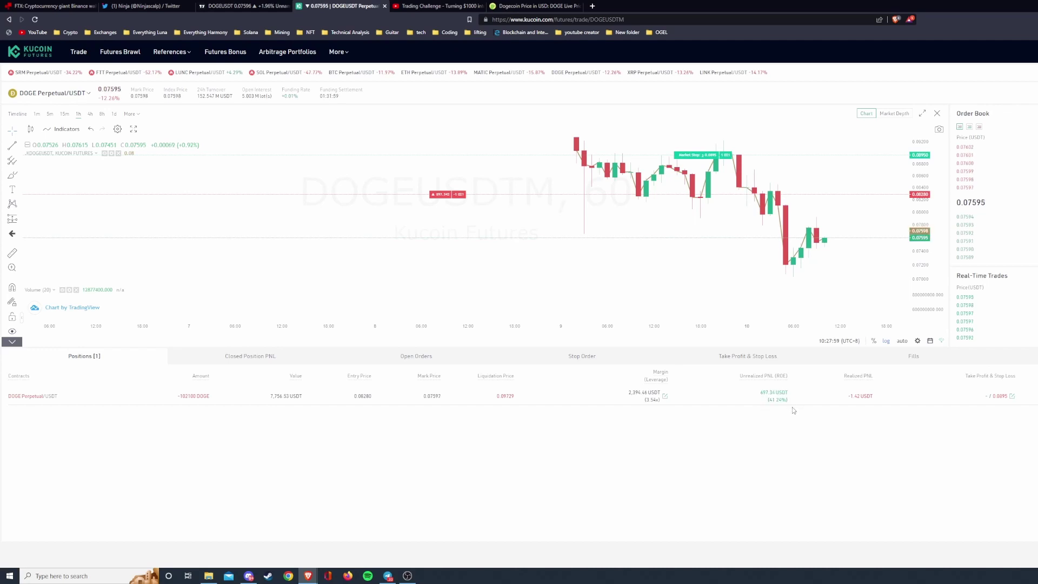
pyautogui.scroll(2, 724, 310)
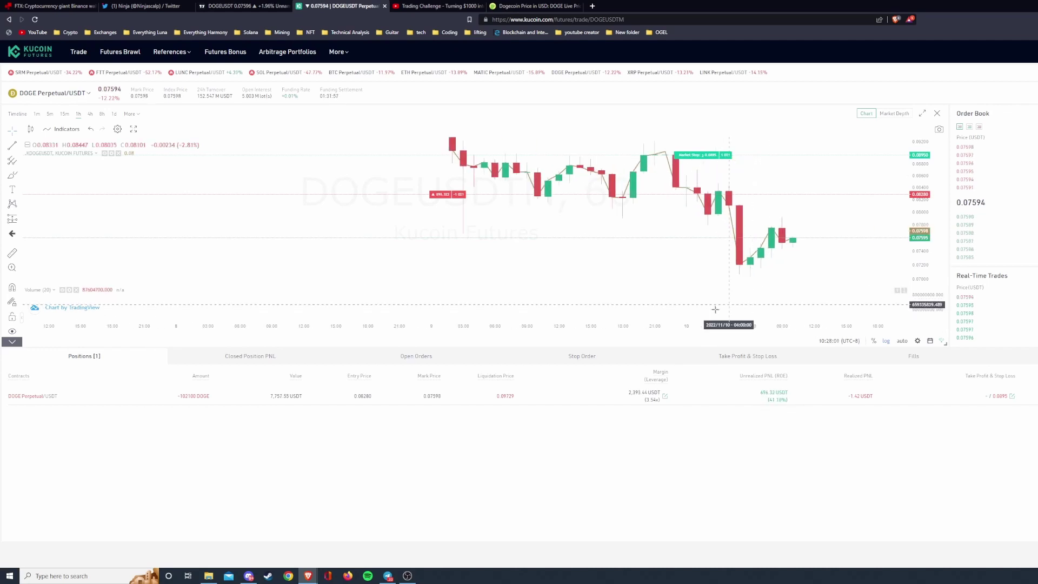
pyautogui.scroll(-3, 757, 287)
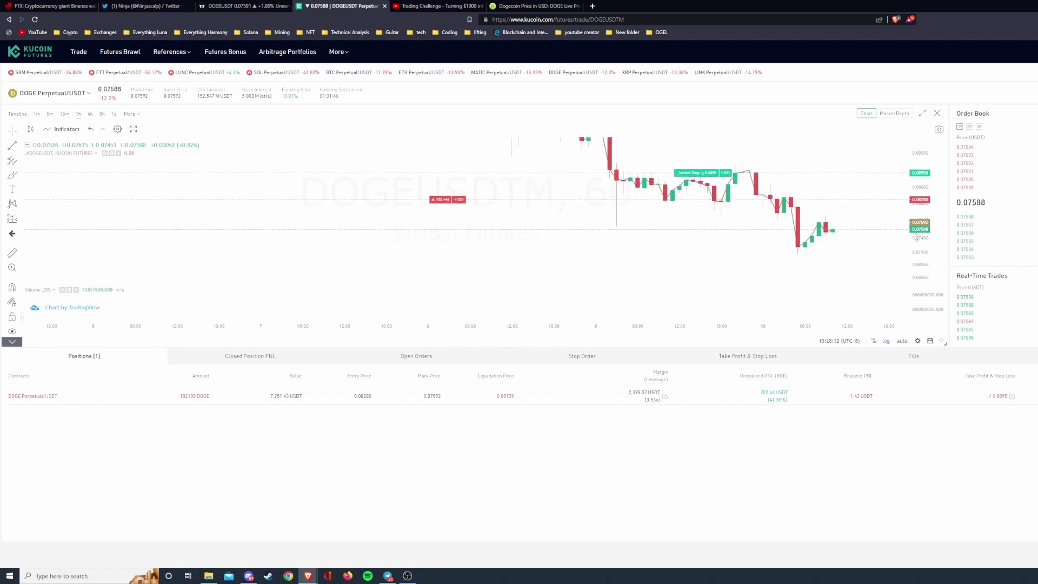
pyautogui.moveTo(852, 265); pyautogui.dragTo(859, 275)
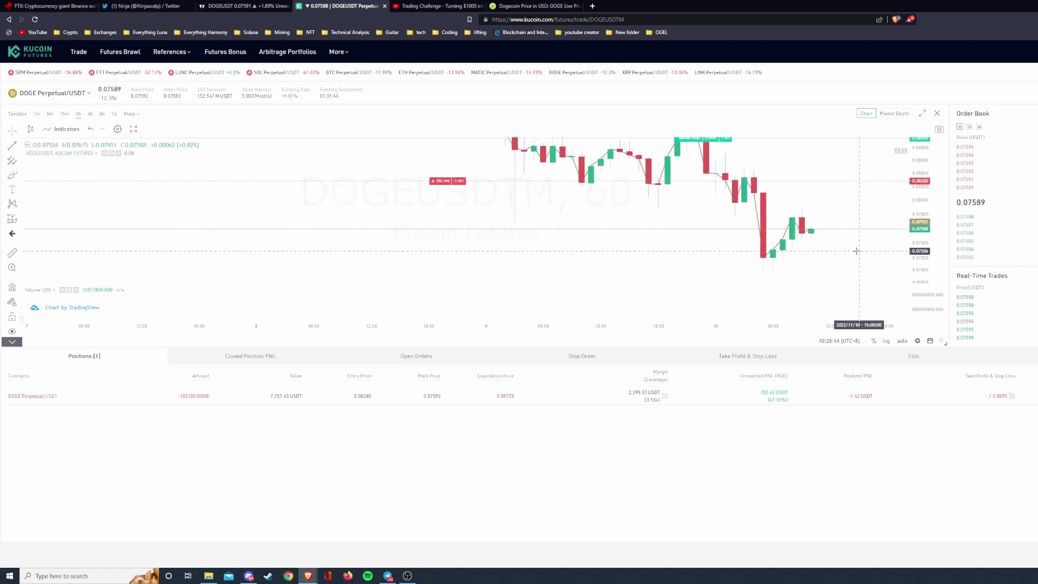
pyautogui.scroll(2, 859, 274)
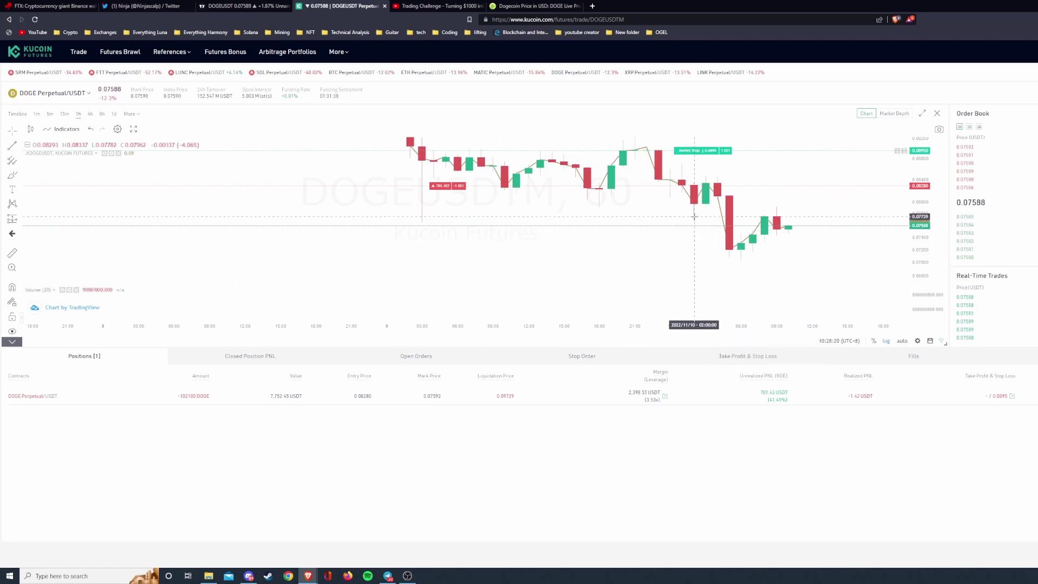
# - Set TradingView's DOGEUSDT chart to 4-hour candles, then recheck KuCoin's 735.12 USDT unrealized PNL
pyautogui.click(223, 7)
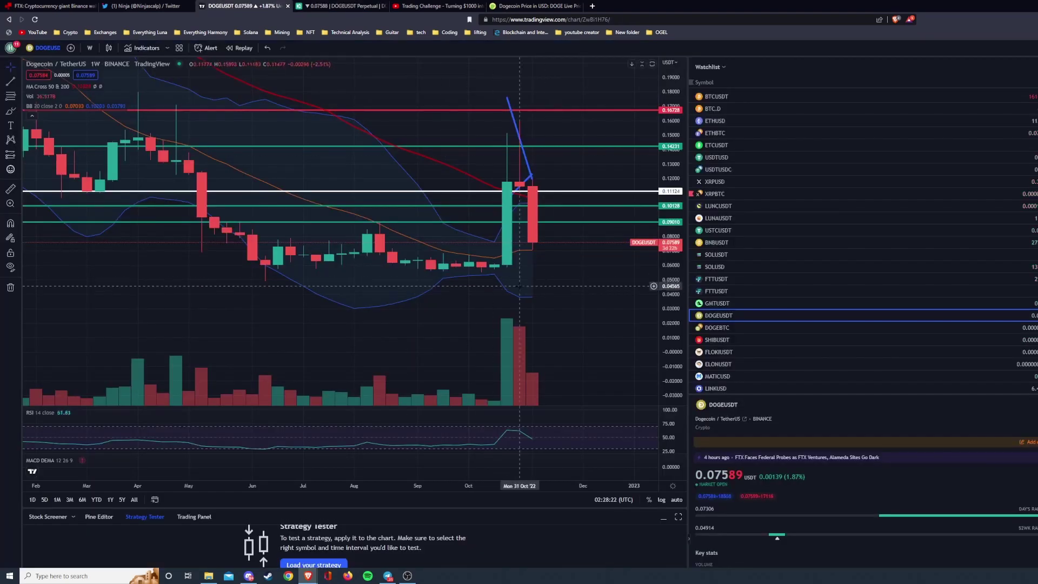
pyautogui.click(90, 48)
pyautogui.click(124, 295)
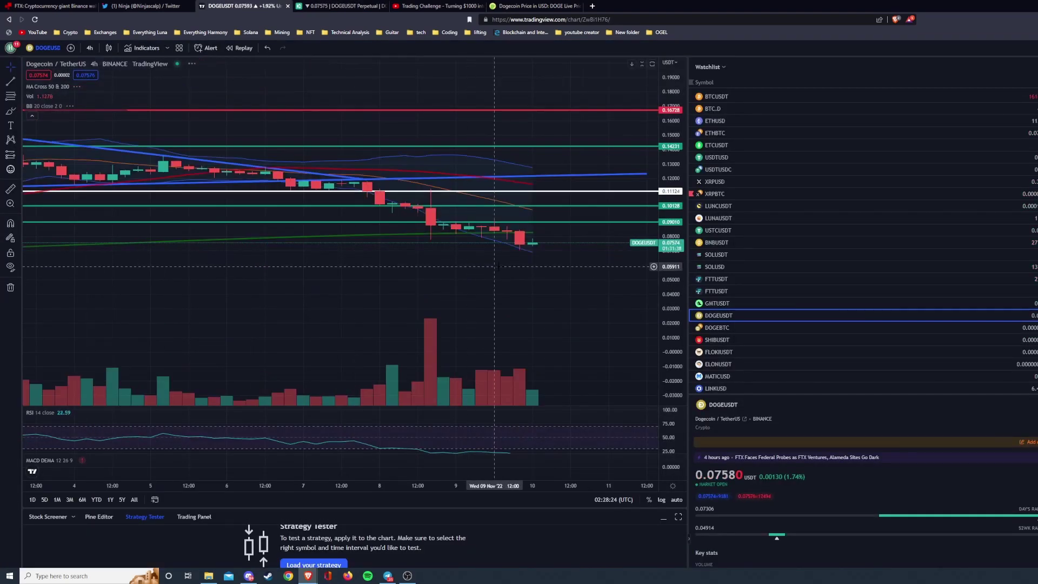
pyautogui.hotkey('ctrl', 'Tab')
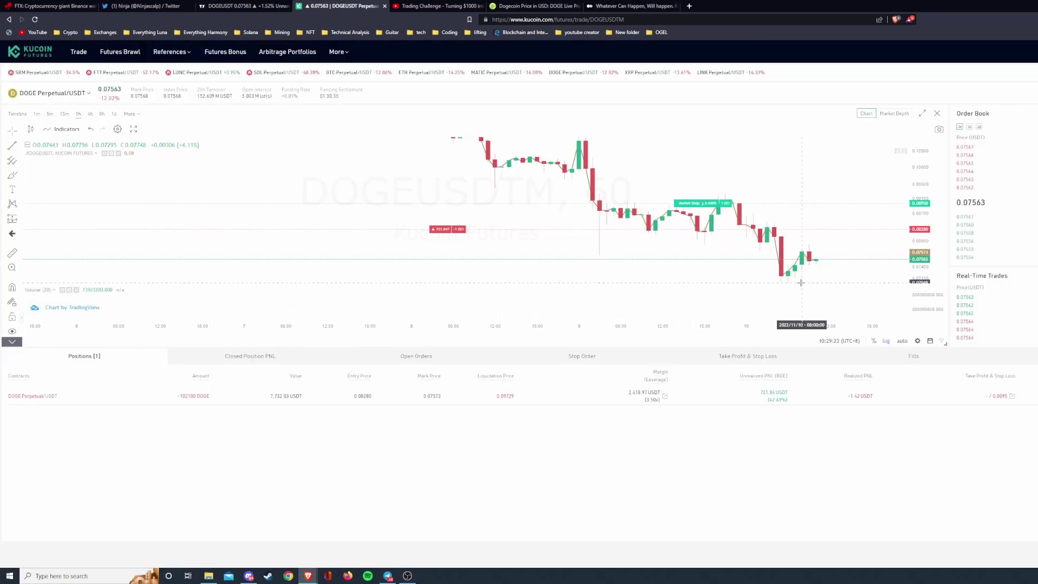
pyautogui.scroll(-4, 799, 279)
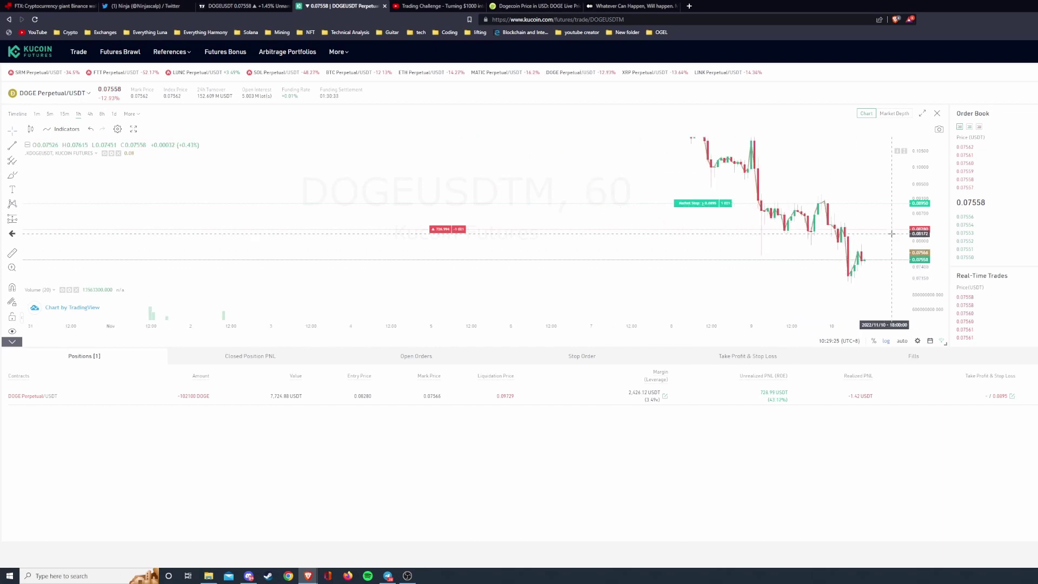
pyautogui.scroll(-5, 868, 258)
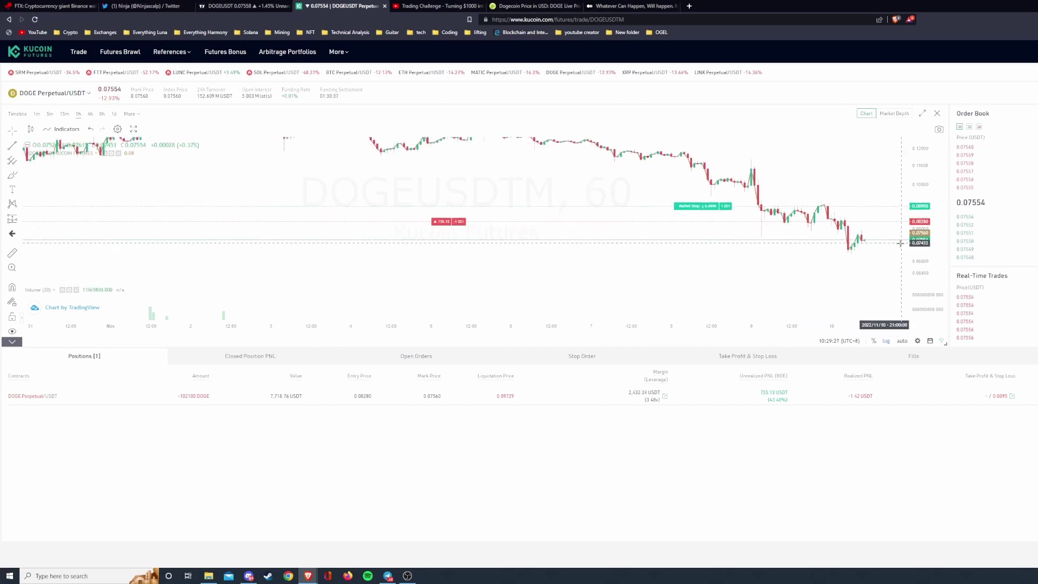
pyautogui.scroll(6, 868, 258)
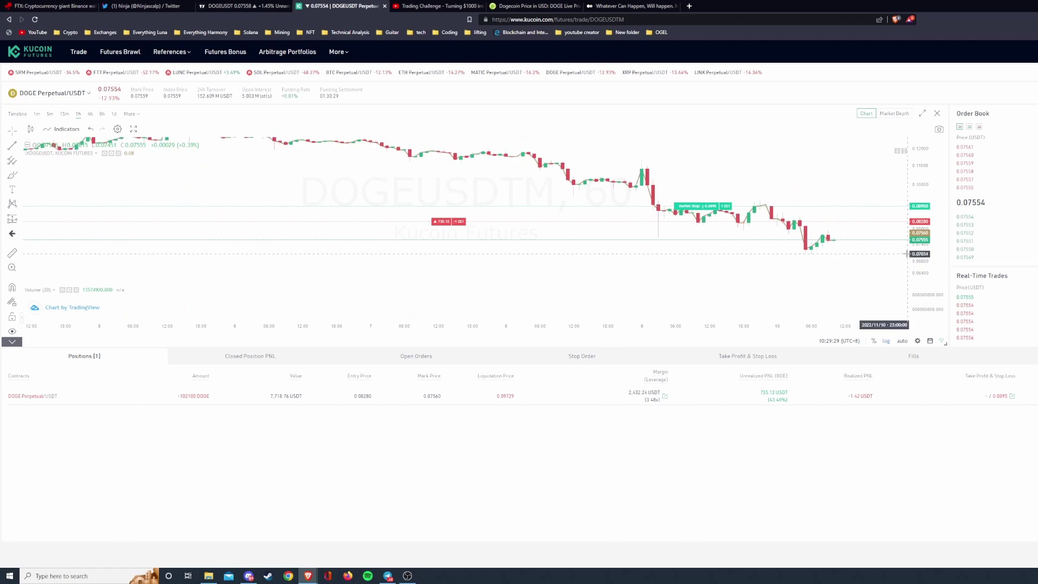
pyautogui.moveTo(871, 191); pyautogui.dragTo(794, 175)
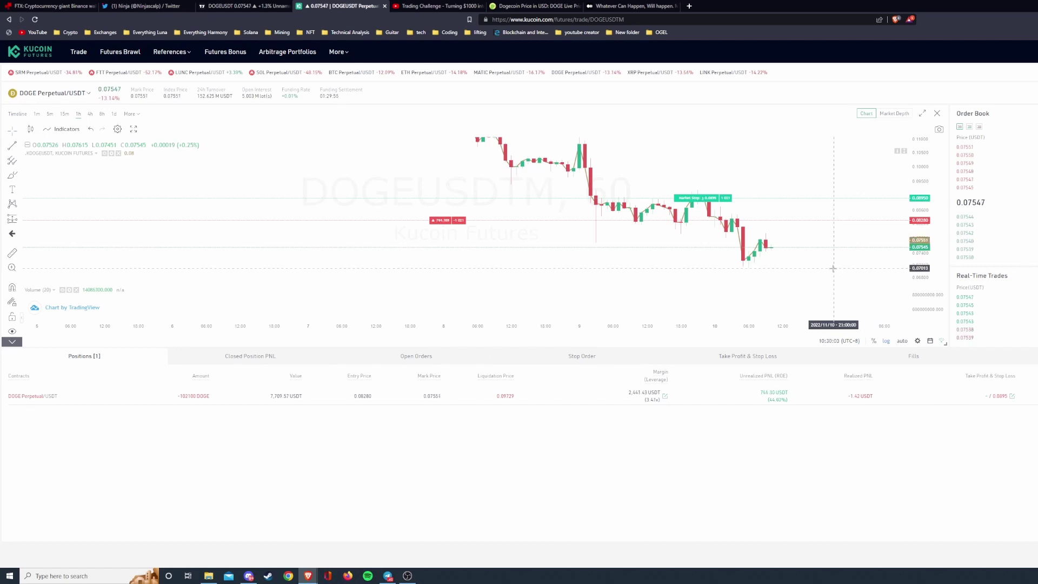
pyautogui.scroll(1, 772, 264)
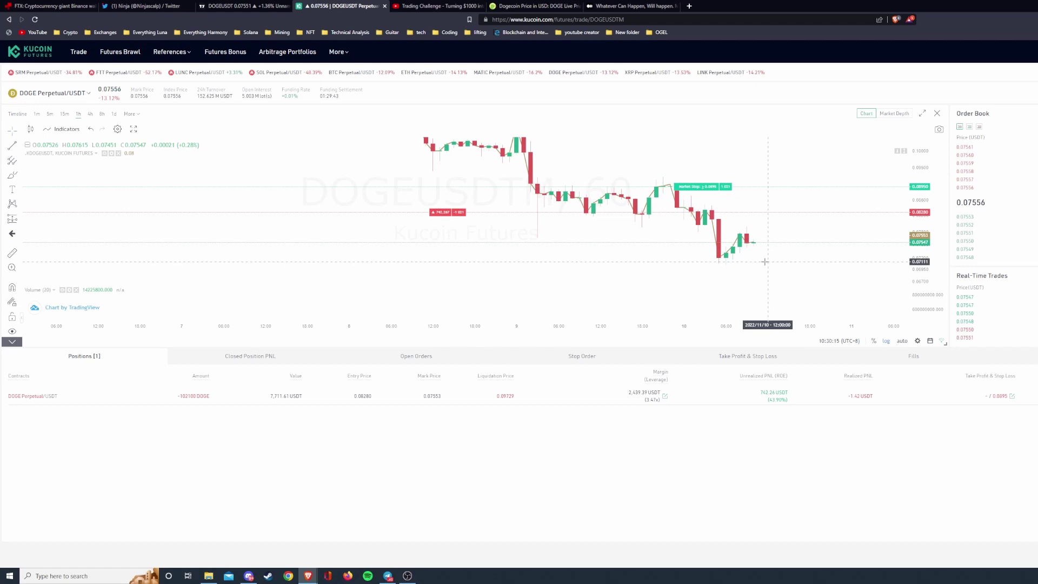